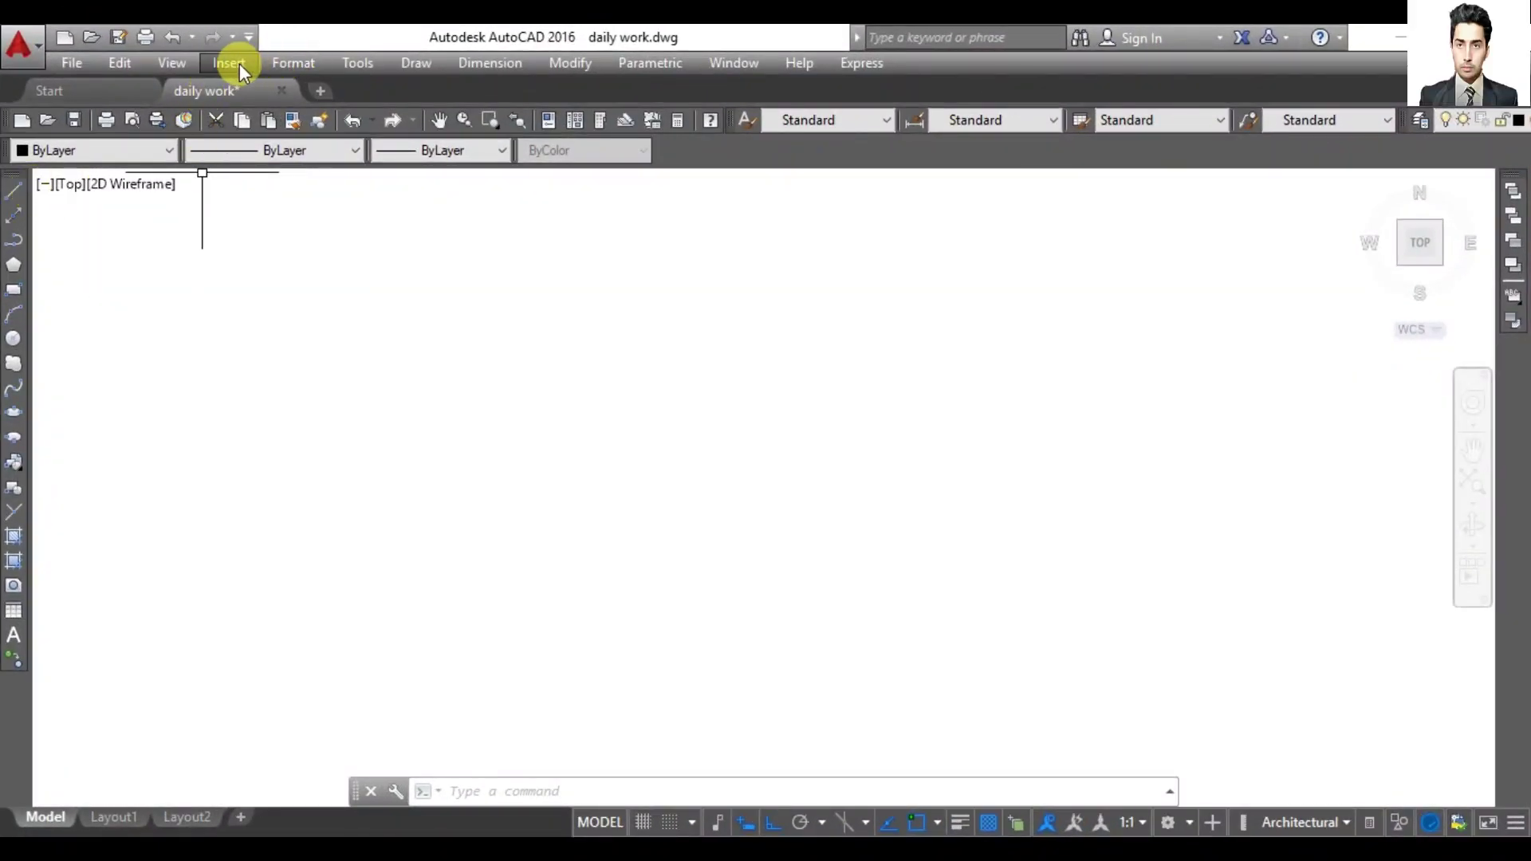
Step: Show the Draw menu's commands over the blank drawing daily work.dwg
click(419, 65)
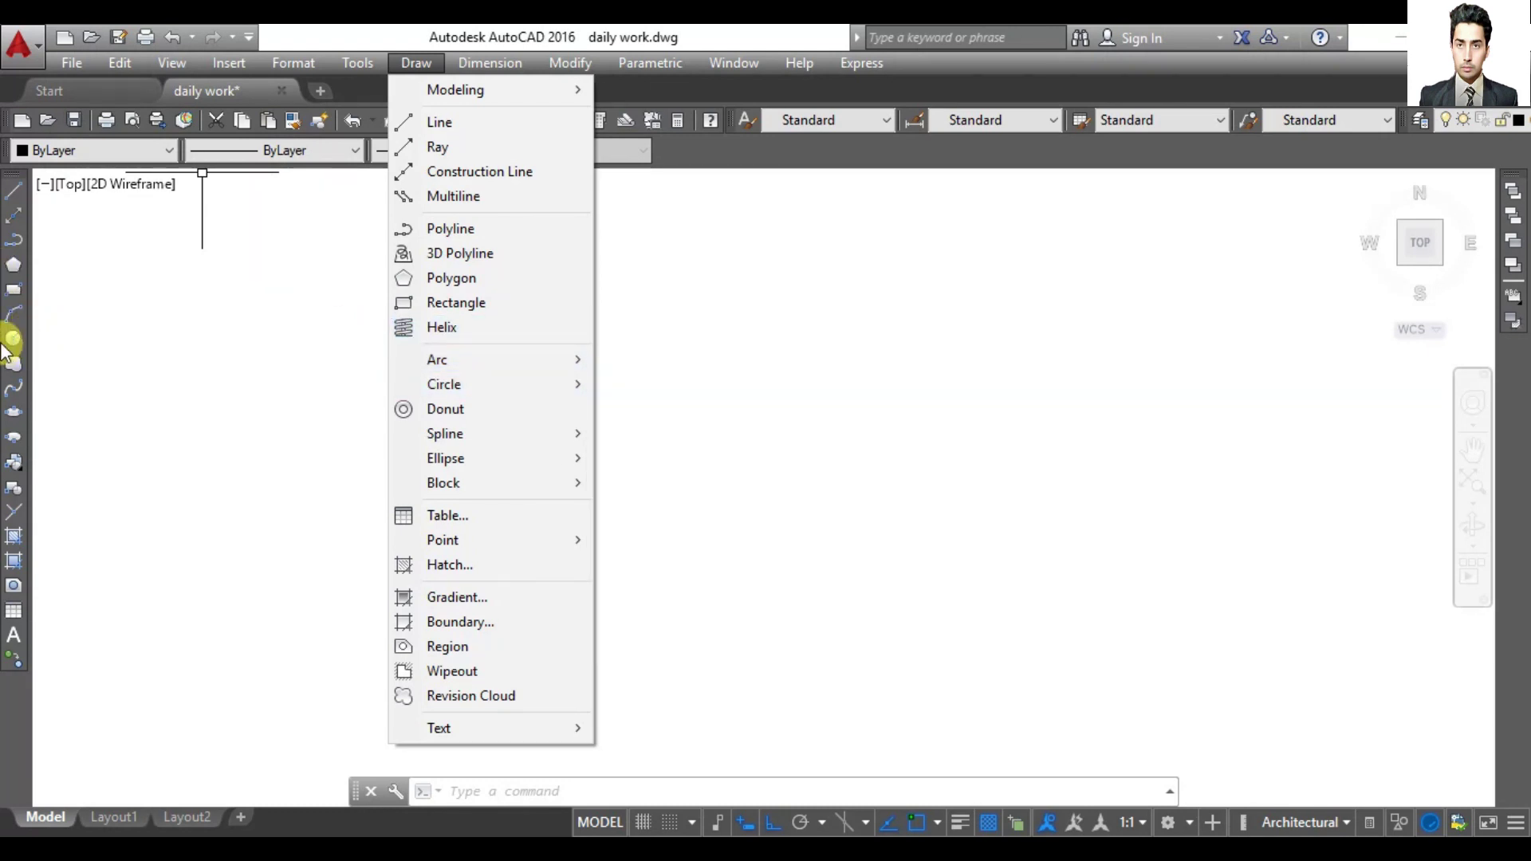
Step: Draw an upward-bulging three-point arc on the left, with Ortho turned off
click(13, 314)
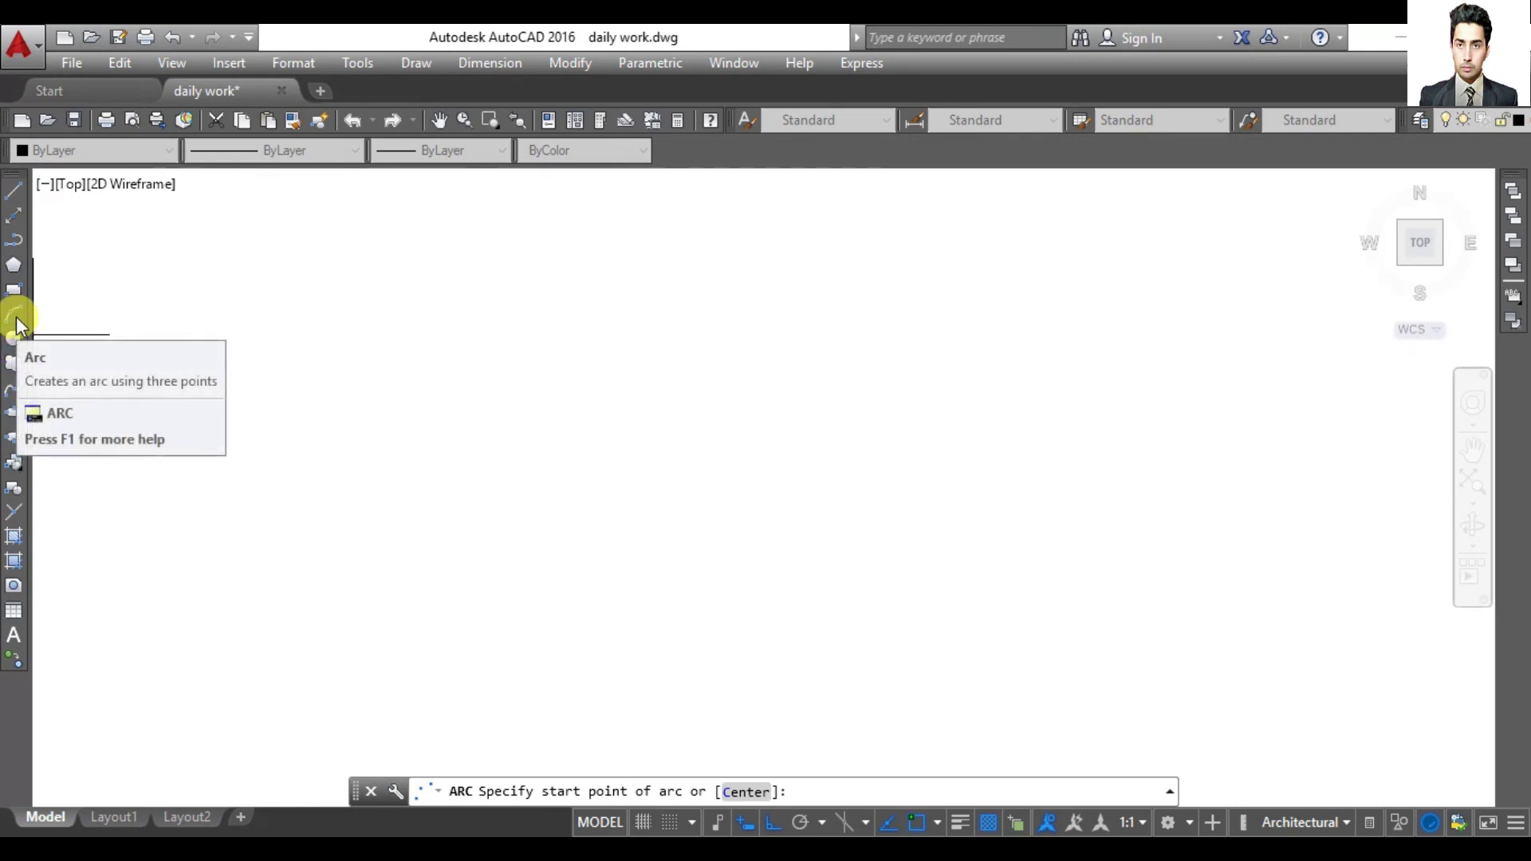
click(16, 318)
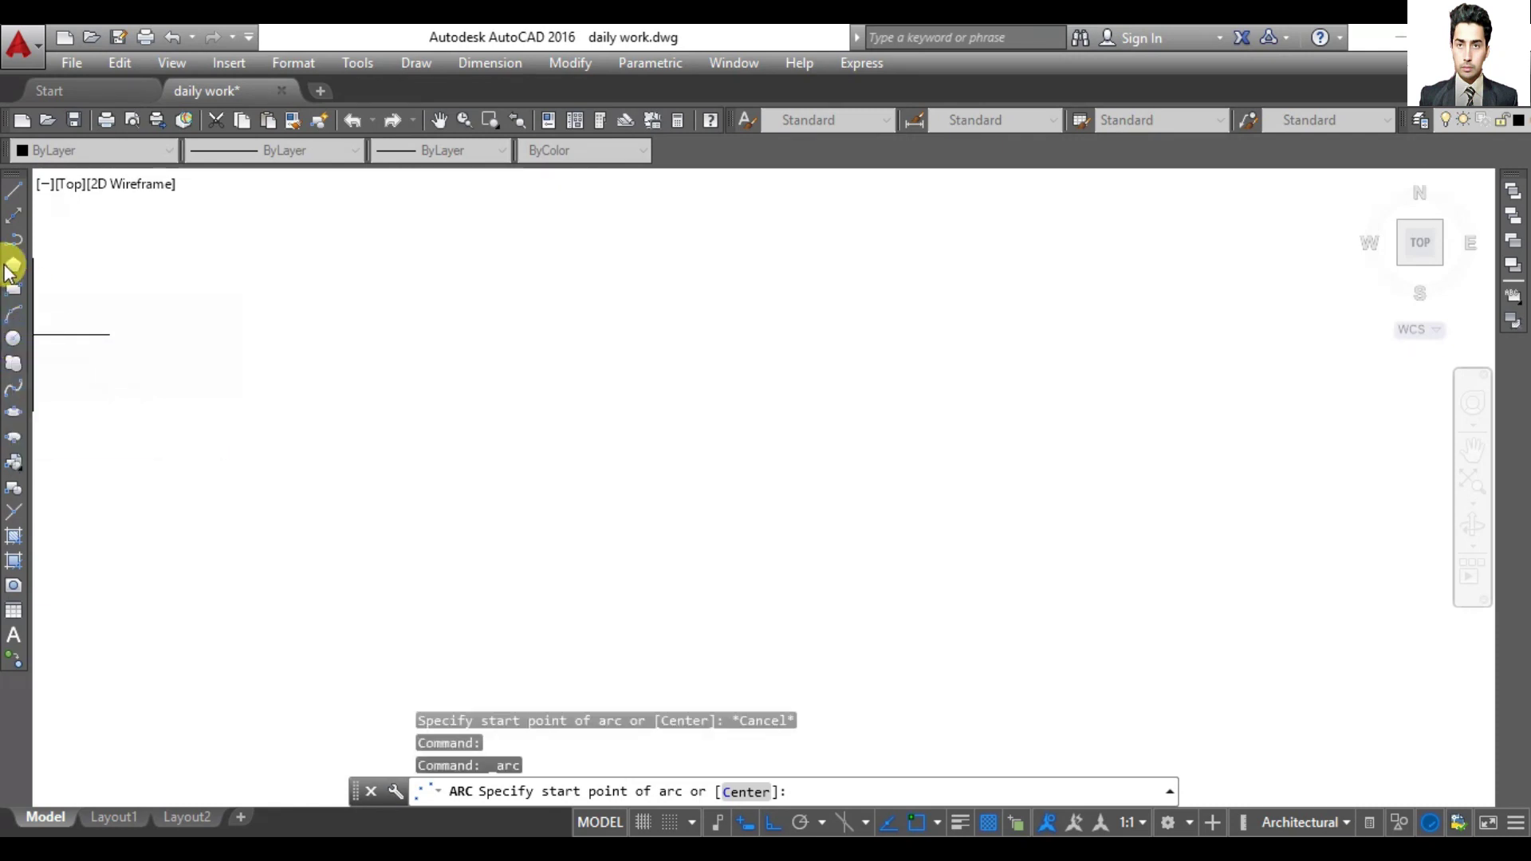
click(312, 470)
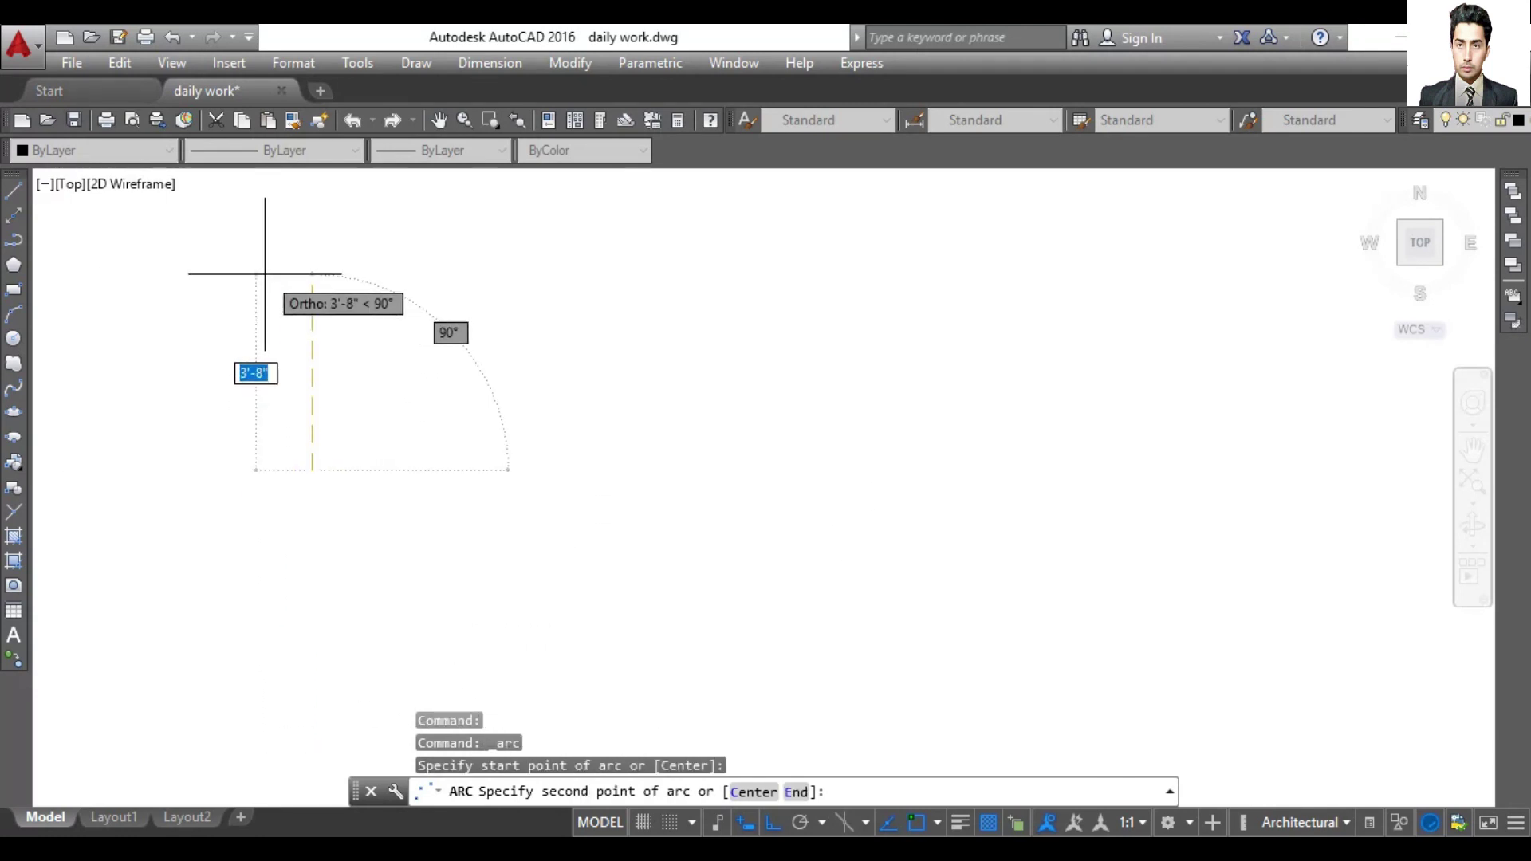
click(772, 822)
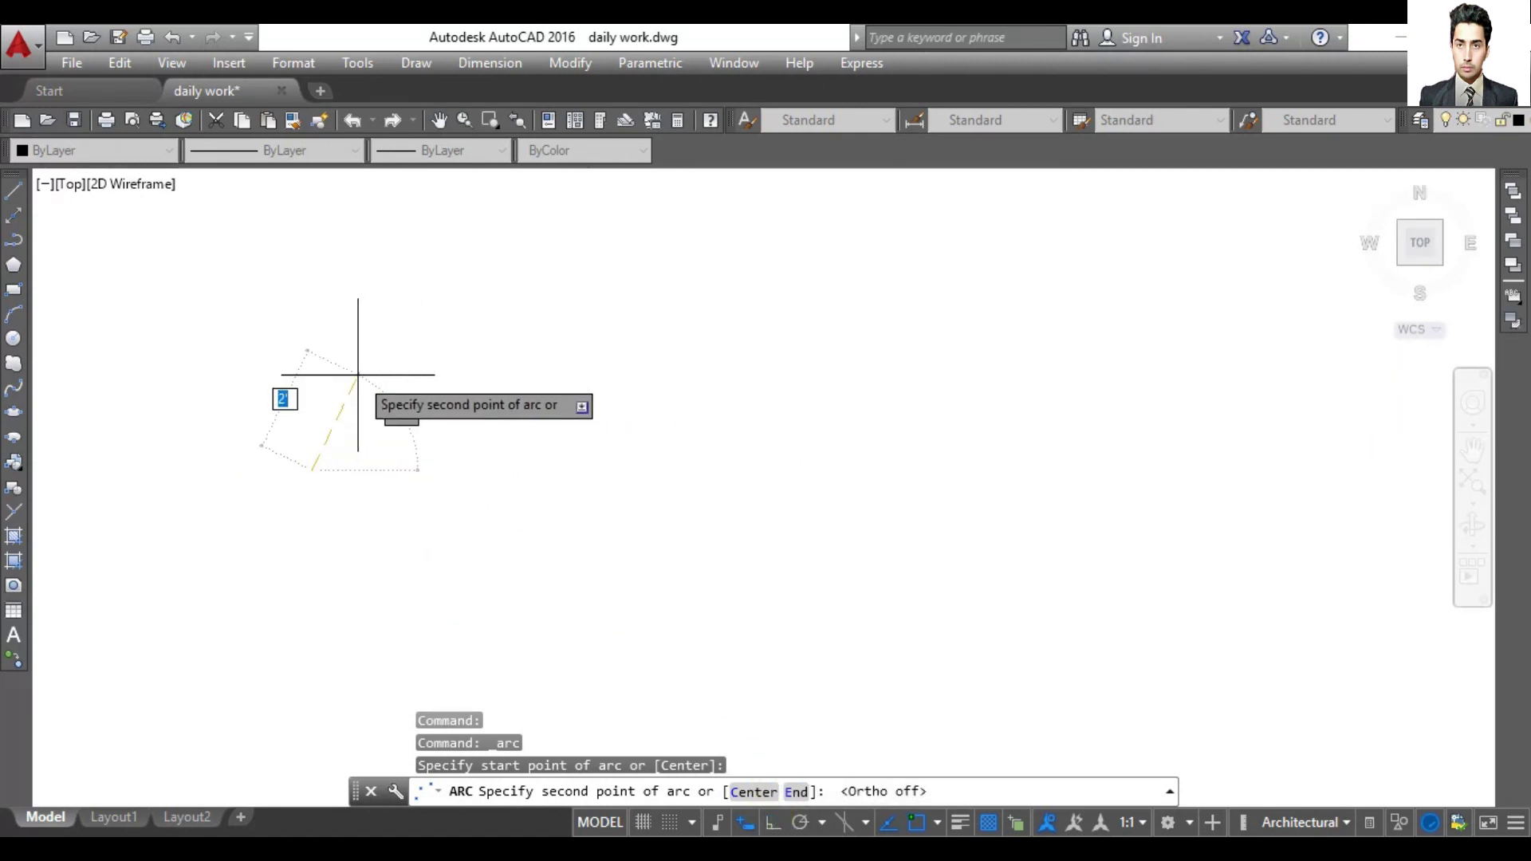
click(501, 375)
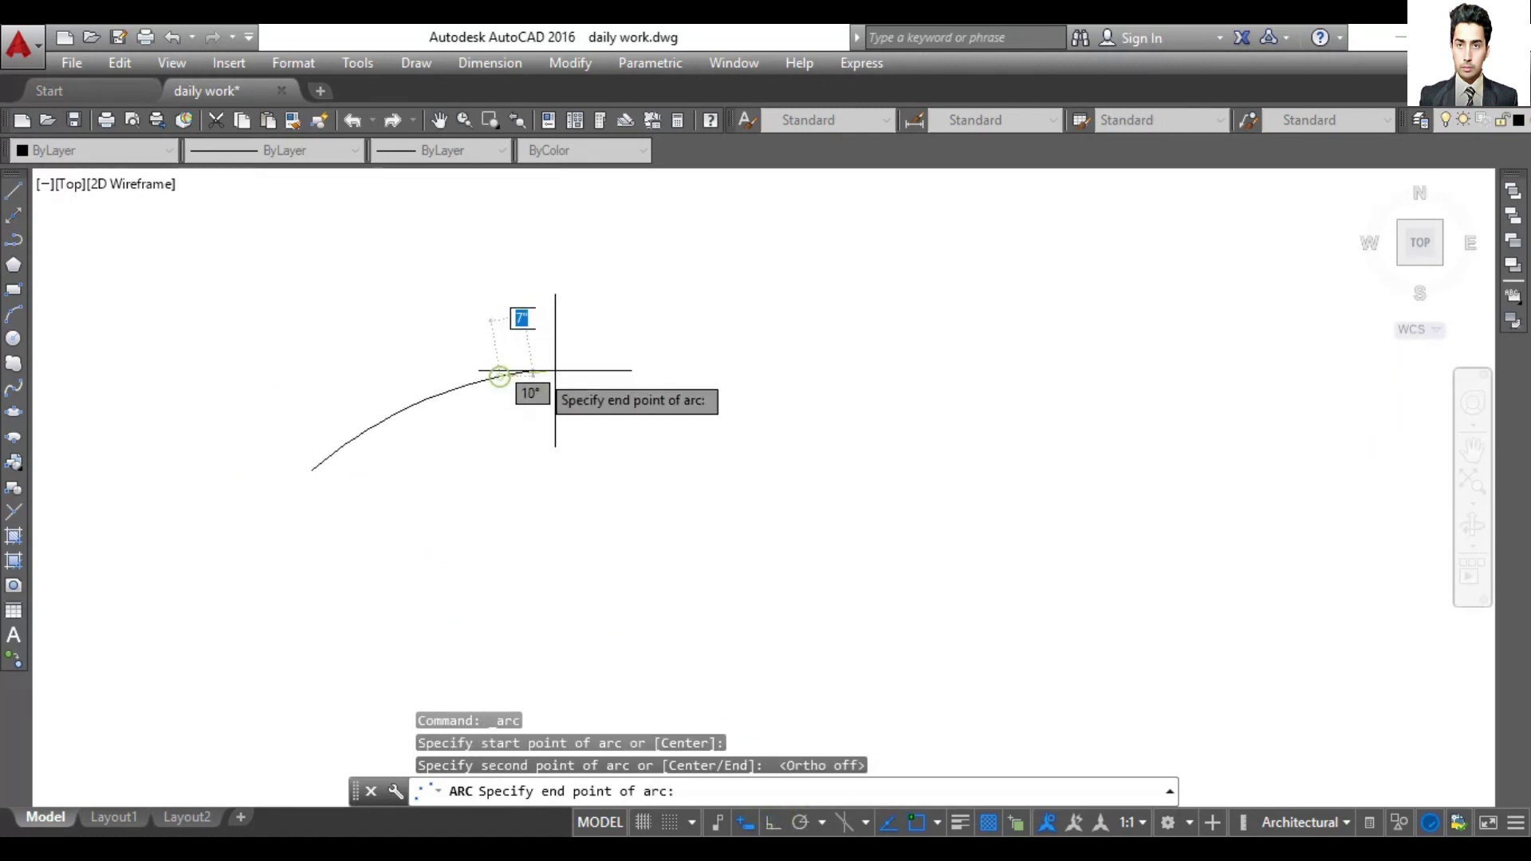
click(654, 460)
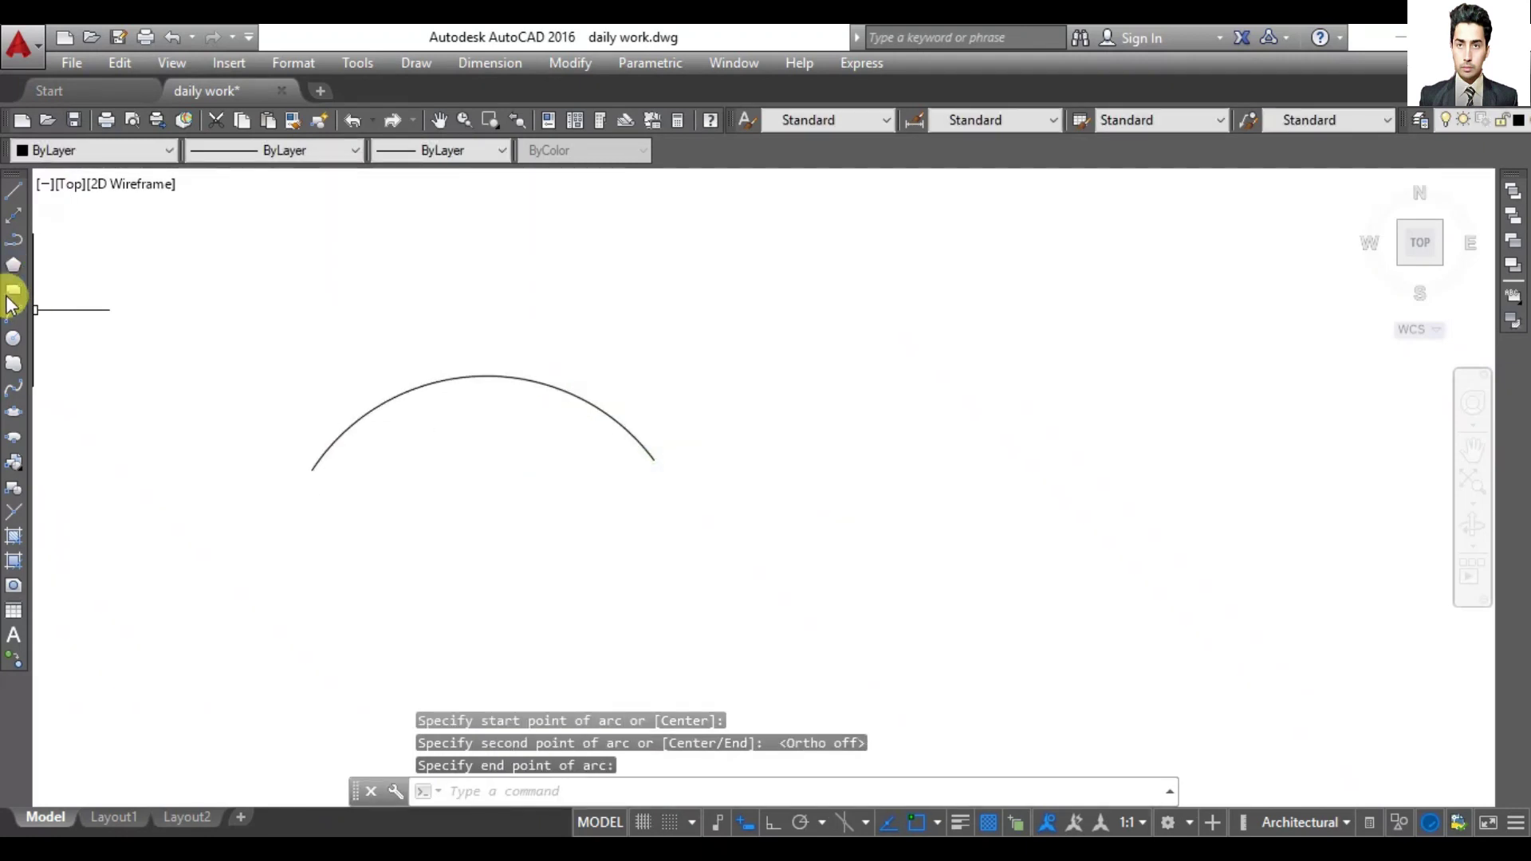
Step: Draw a circle above and to the right of the arc
click(14, 341)
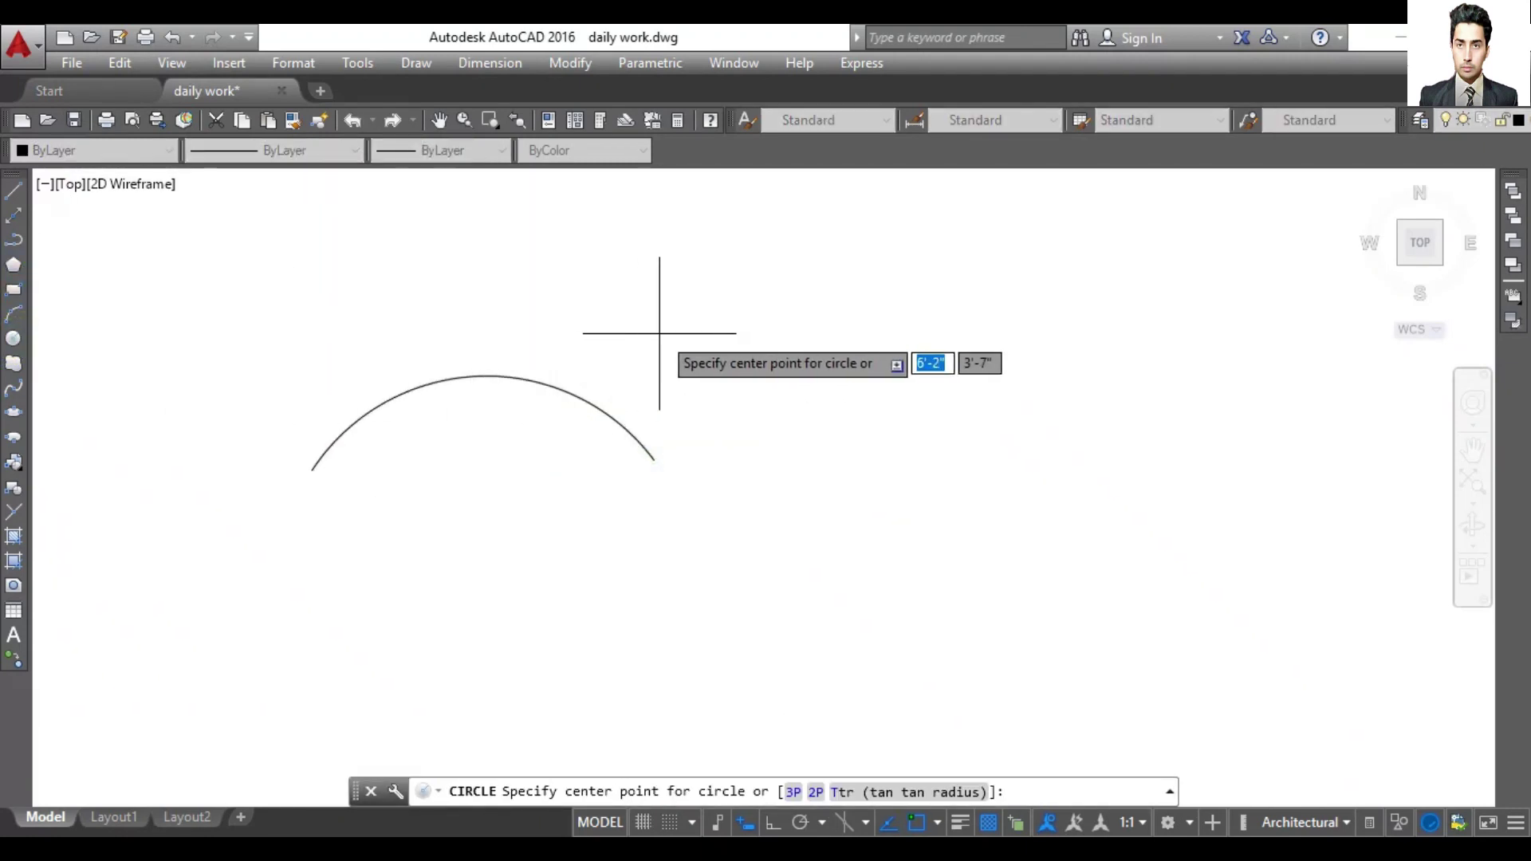
click(766, 344)
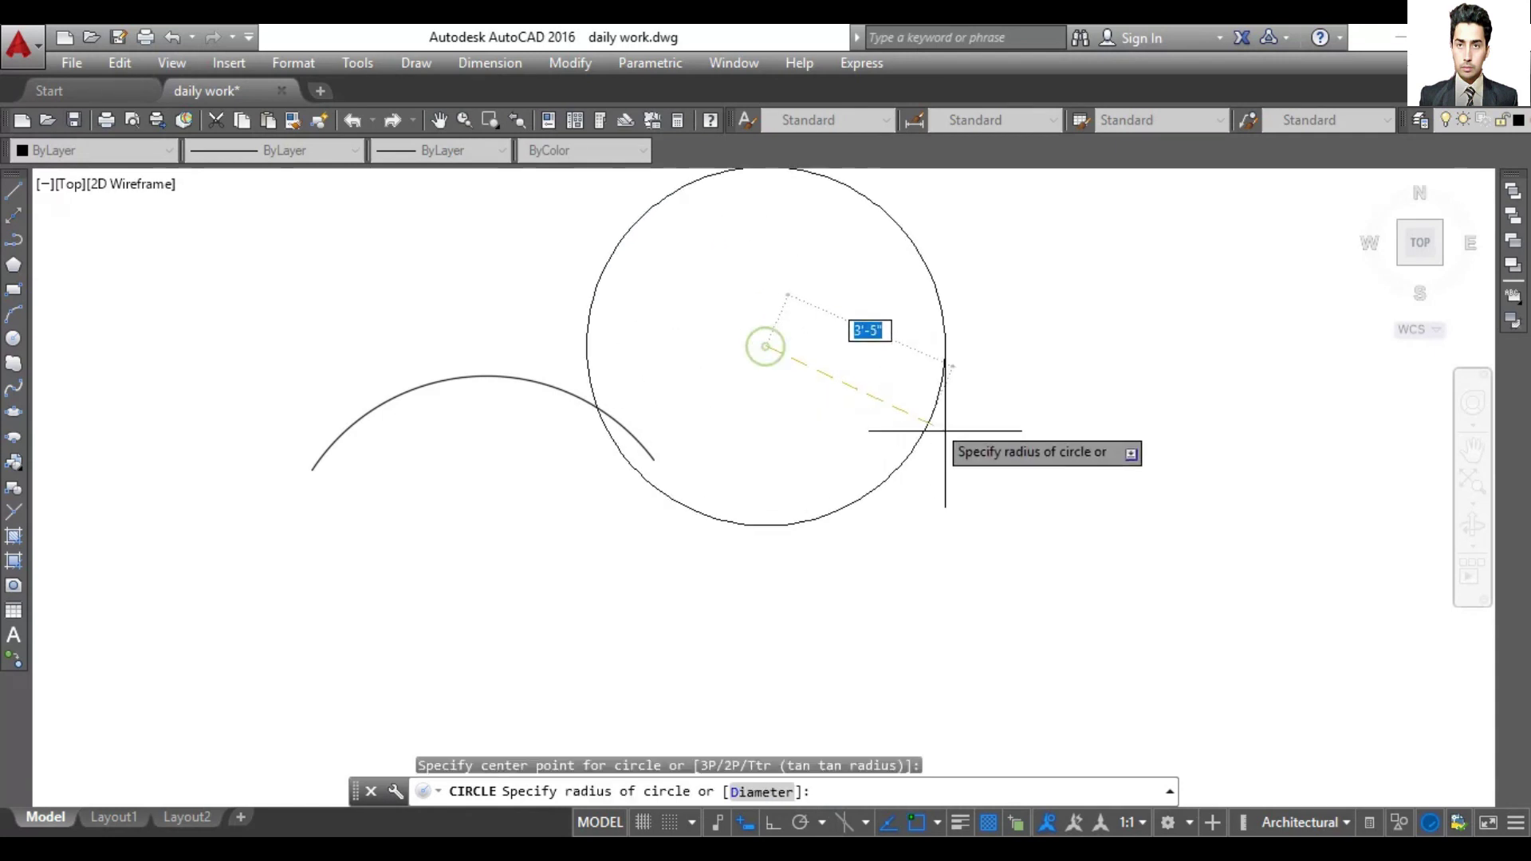
click(848, 352)
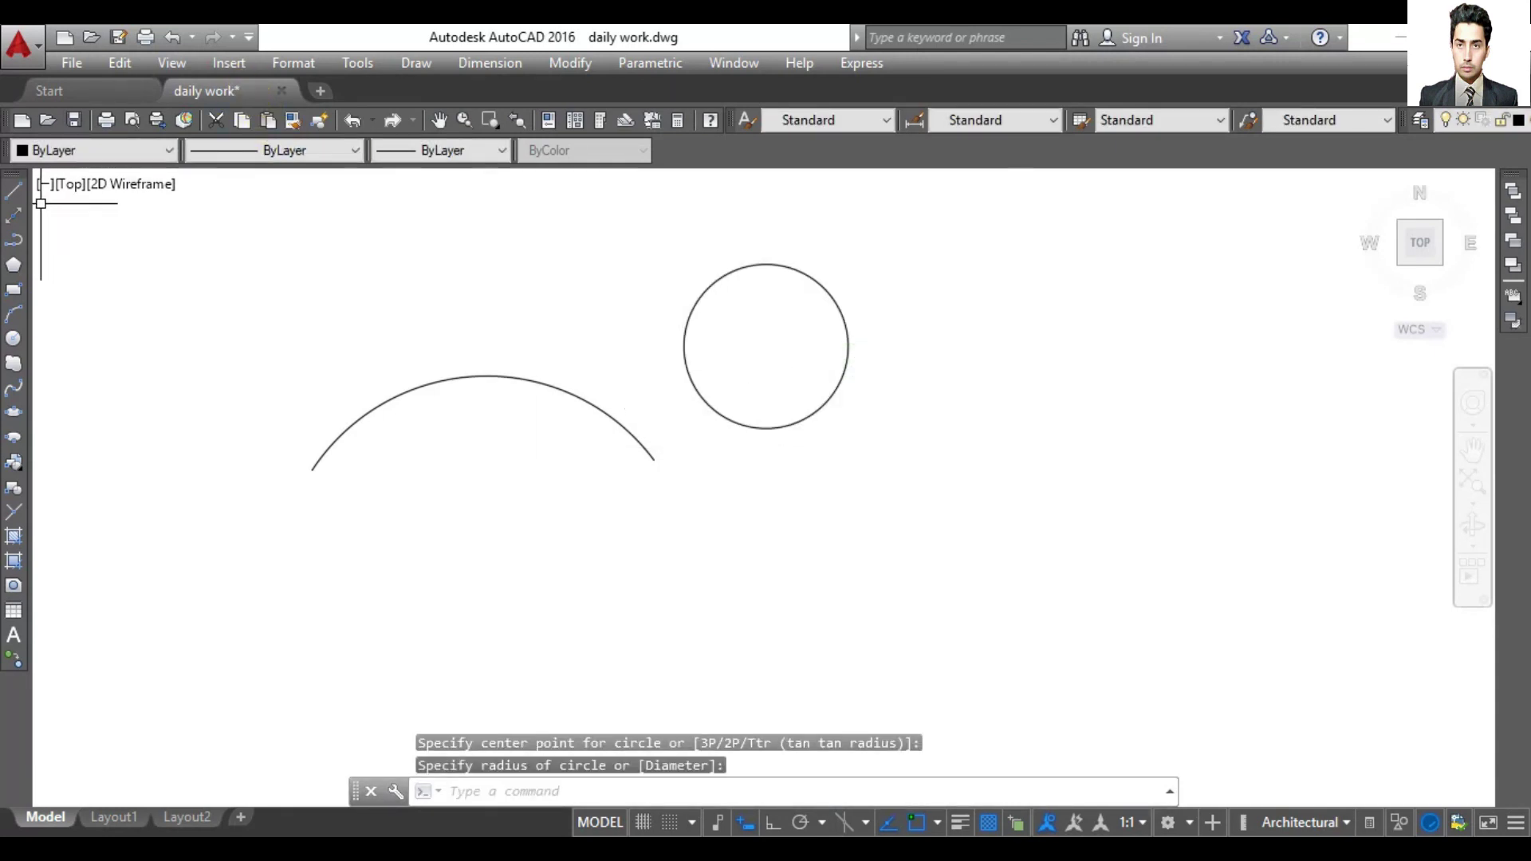
Step: Draw two connected lines forming a sharp V shape below the circle
click(15, 192)
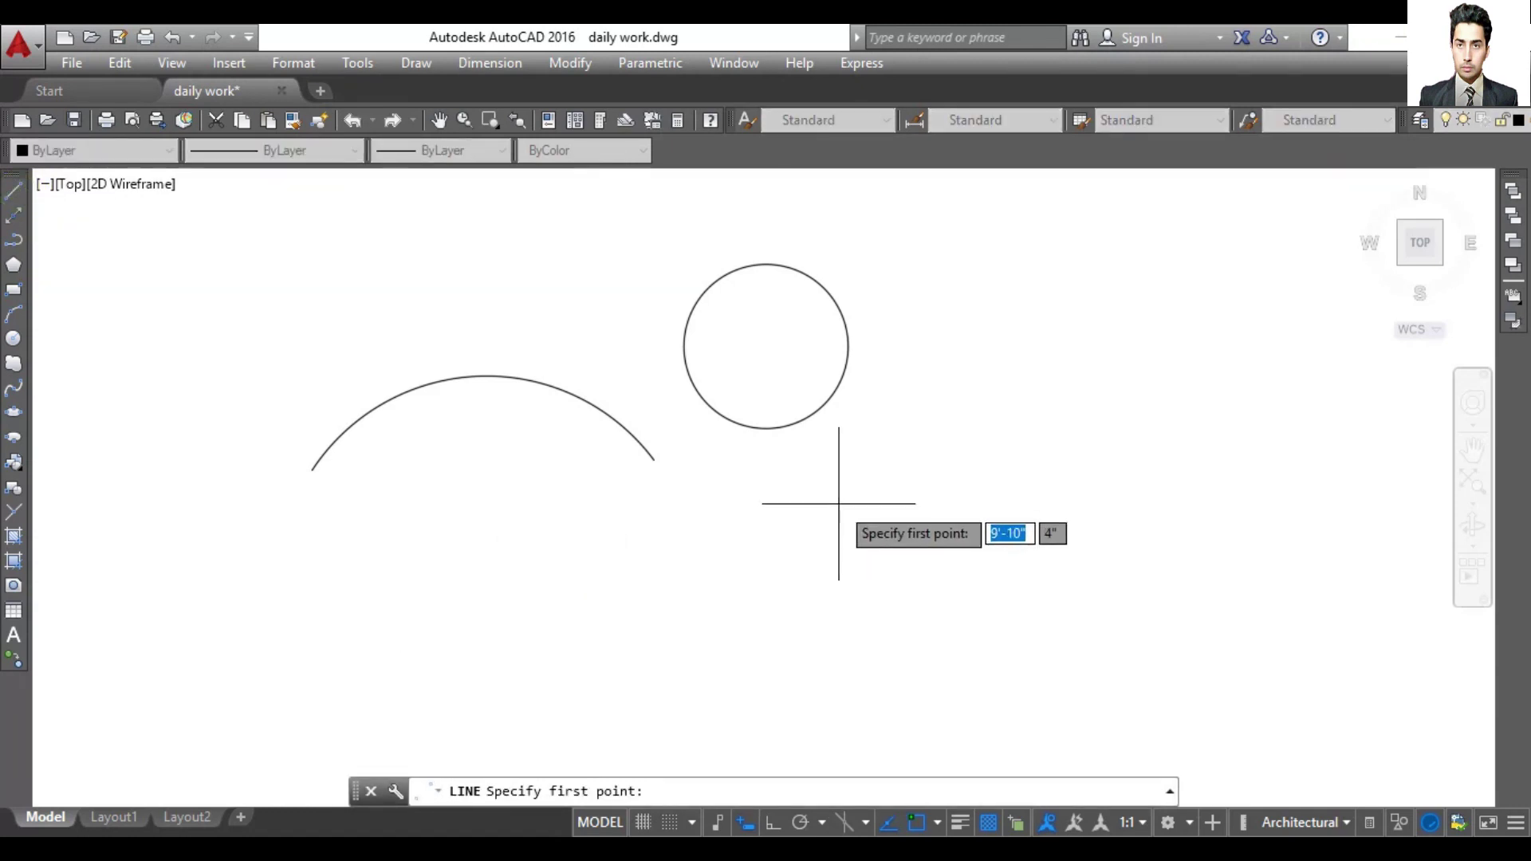
click(983, 421)
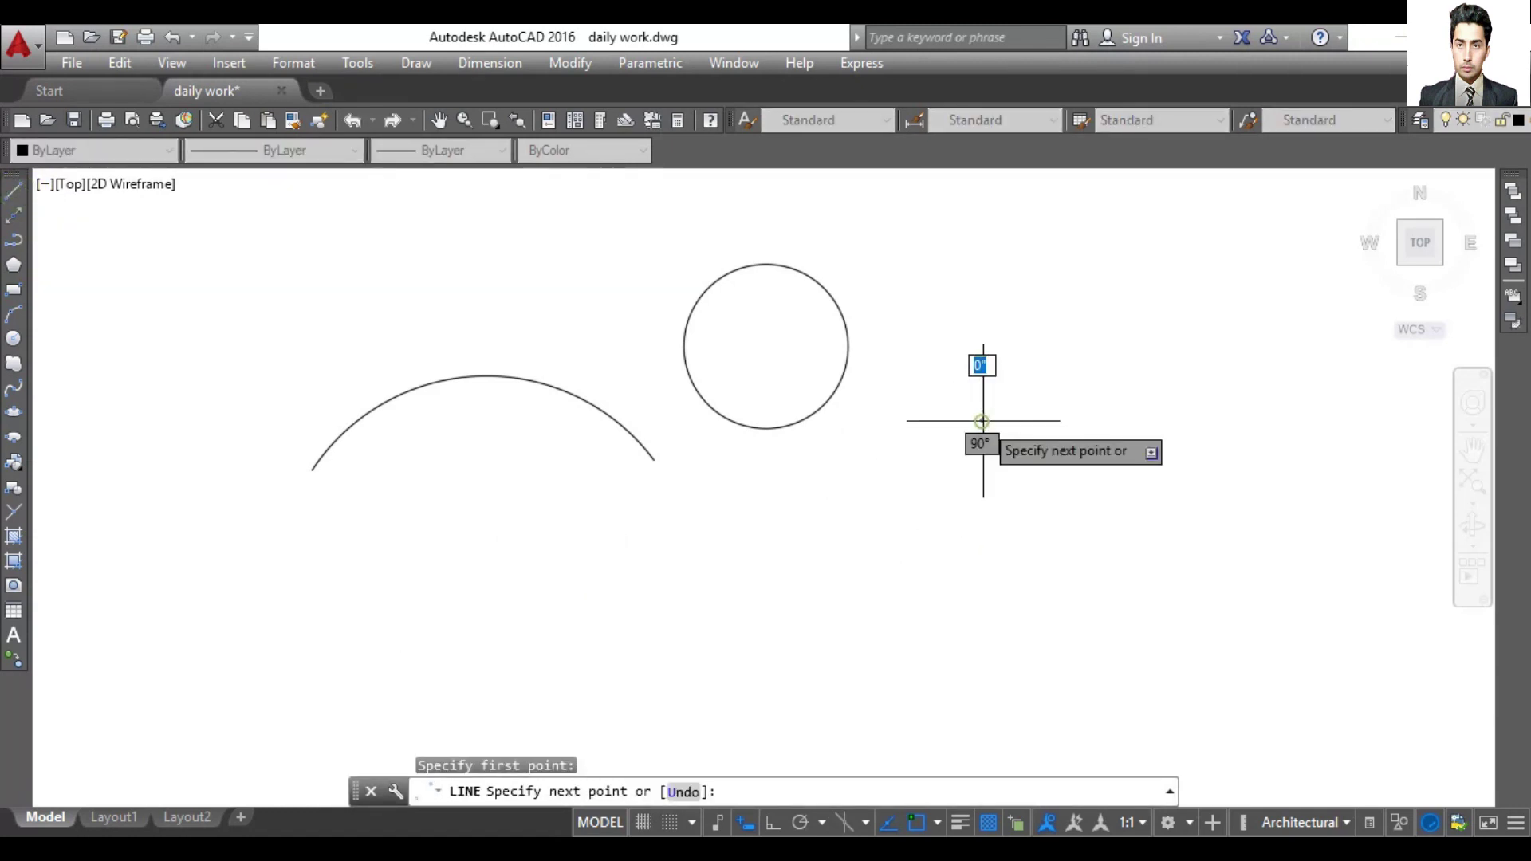
click(866, 679)
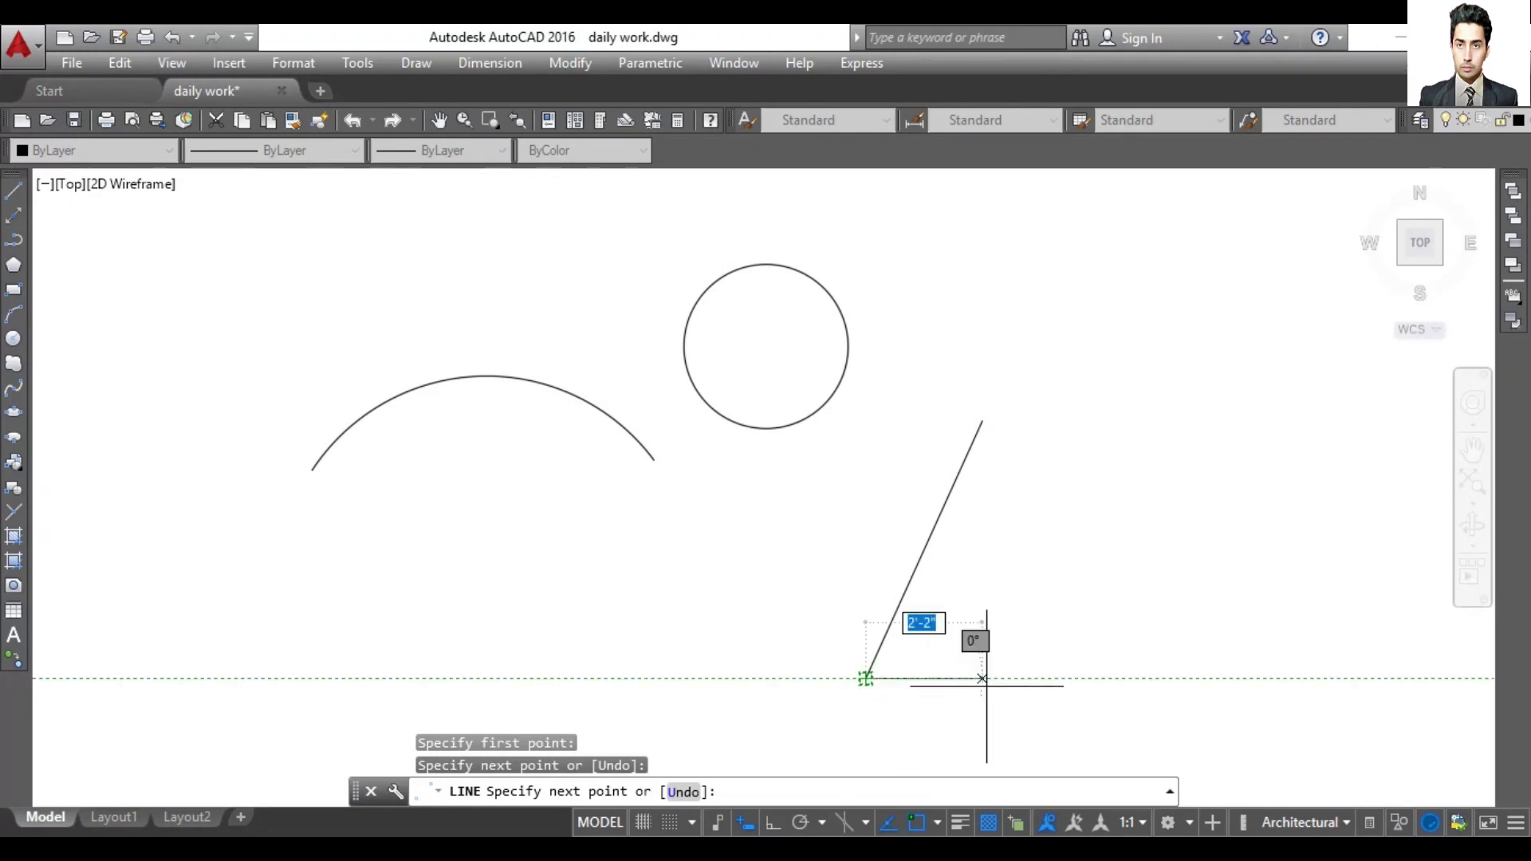
click(1163, 475)
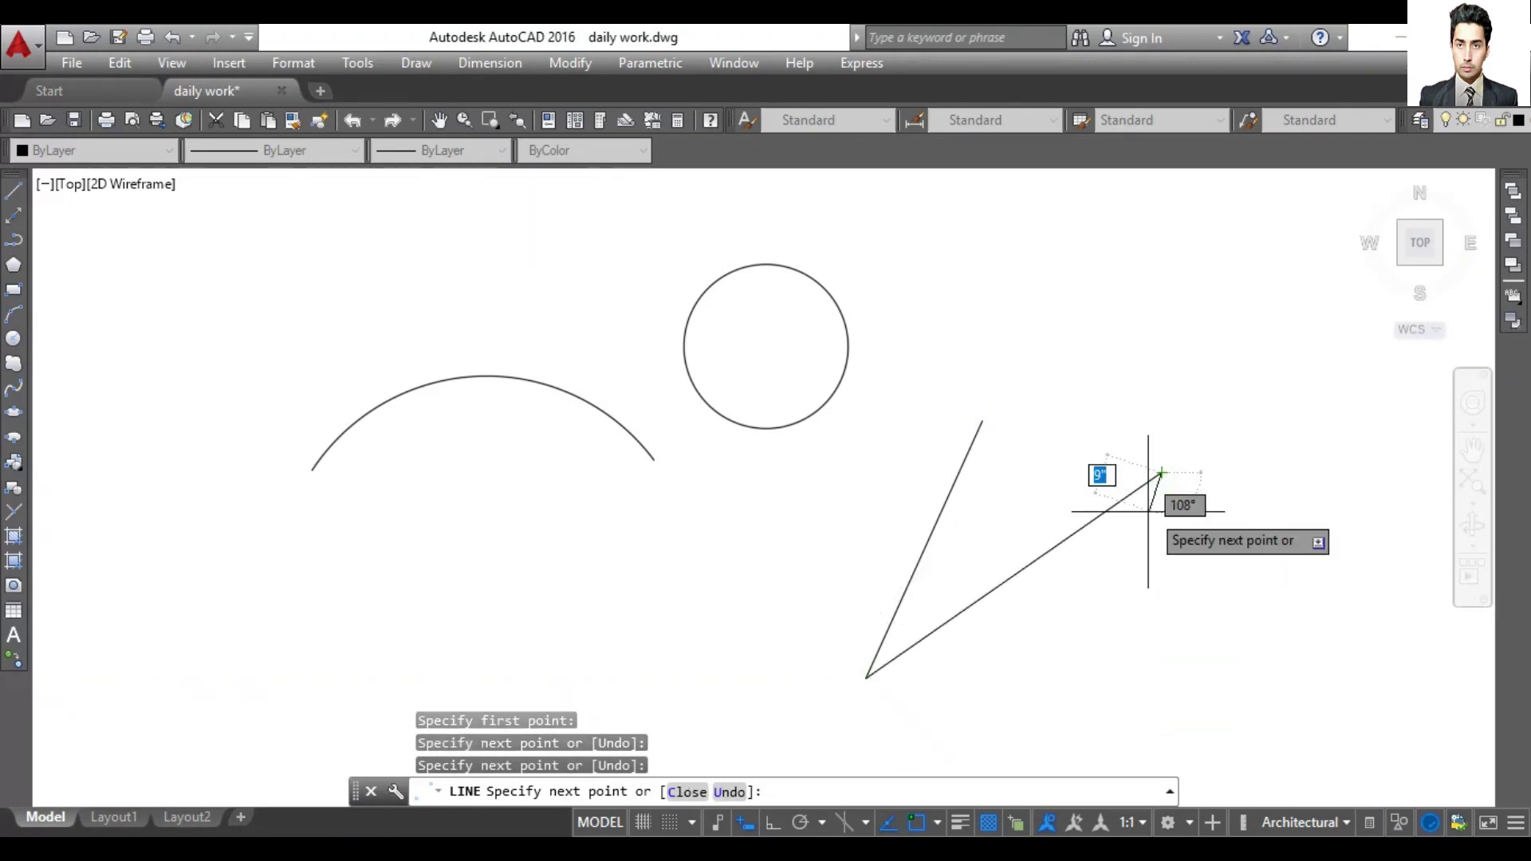
key(Return)
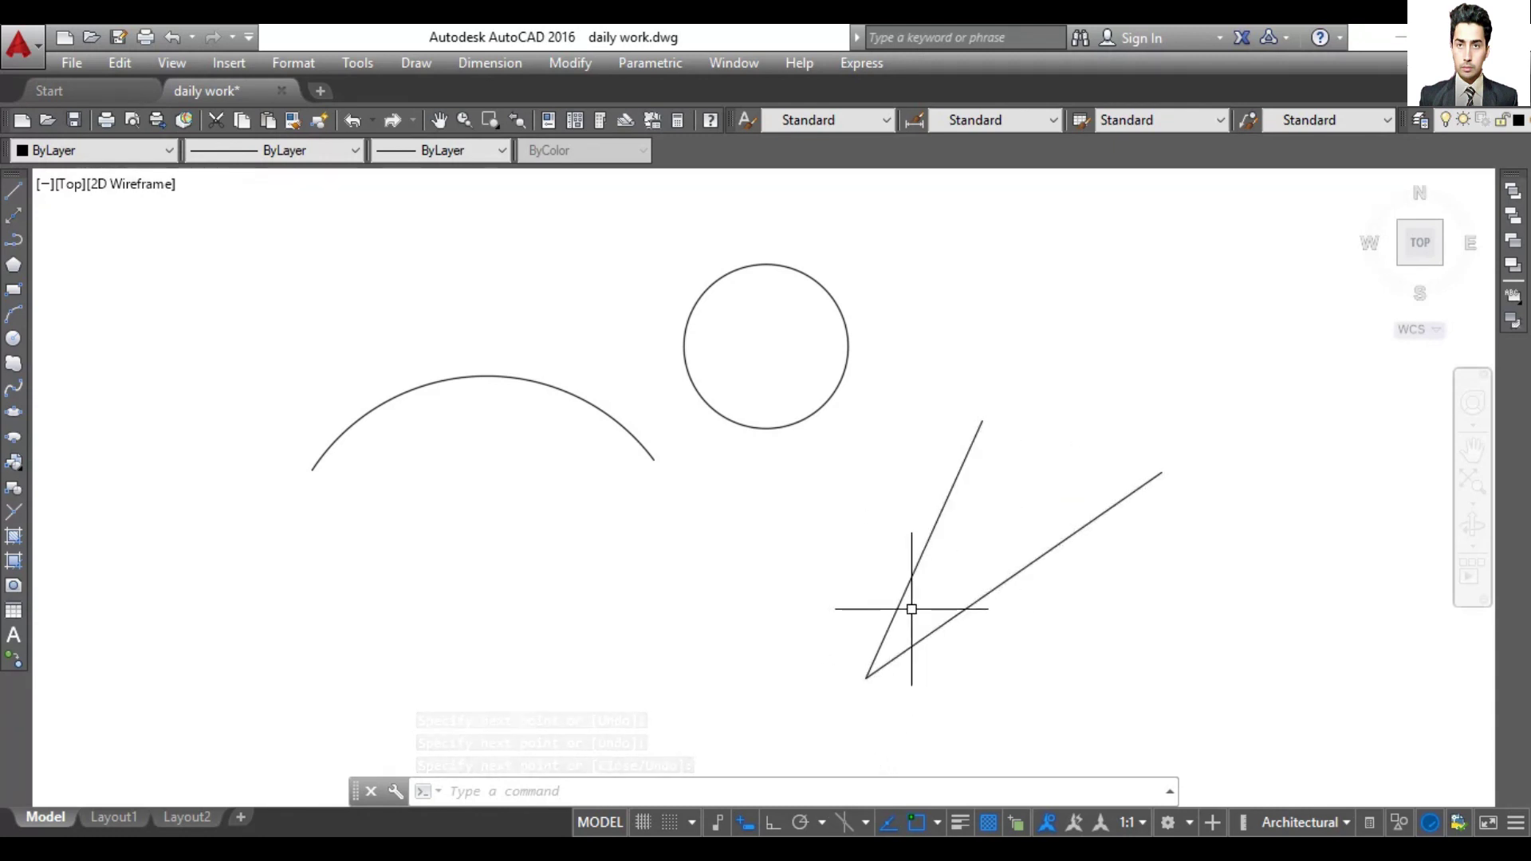
Step: Add a 31° angular dimension inside the angle between the two V lines
click(457, 62)
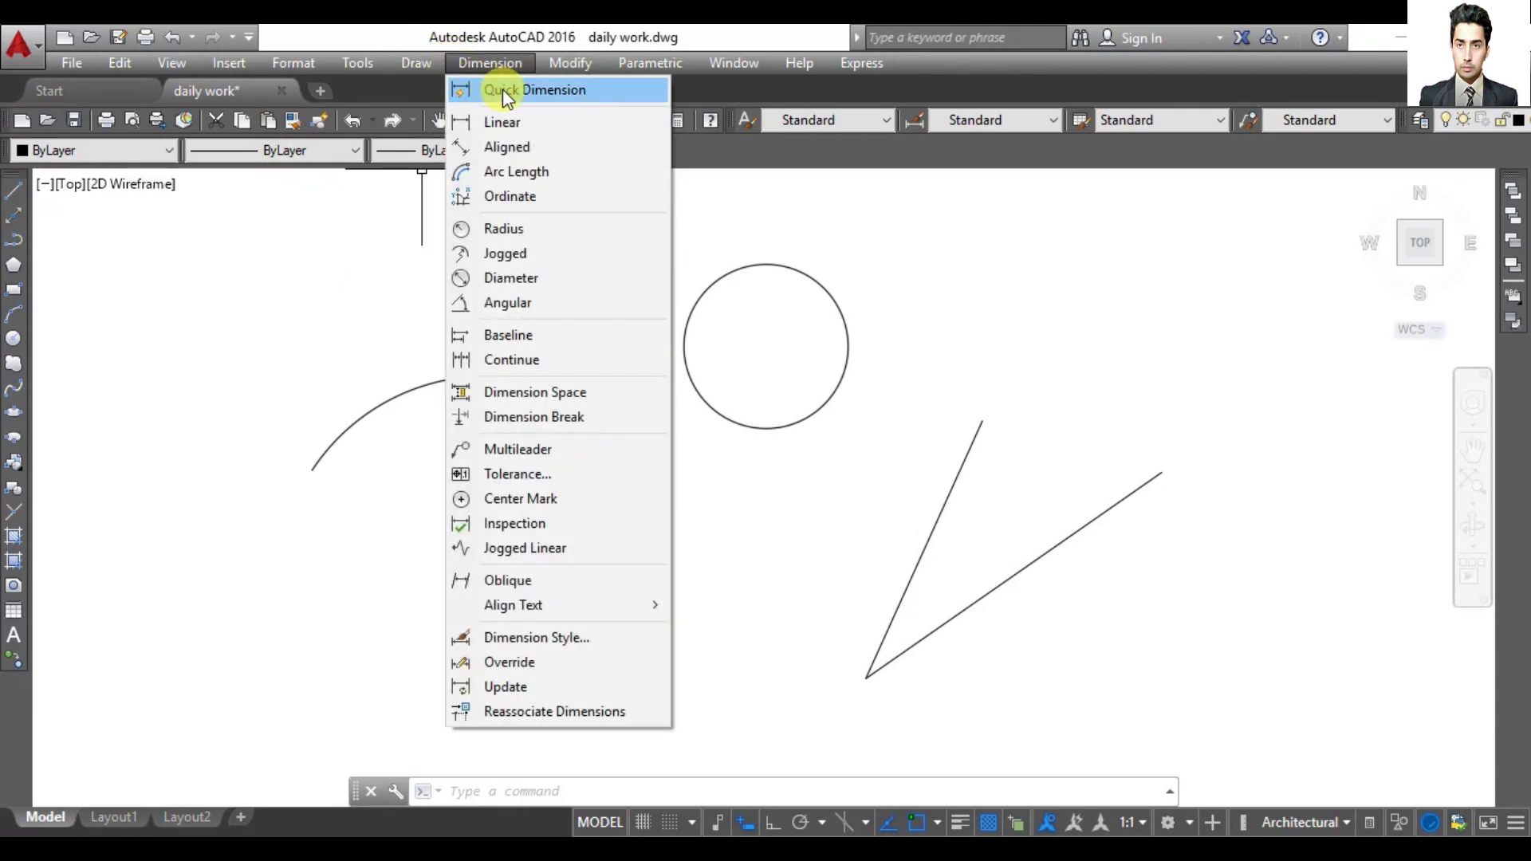
click(497, 304)
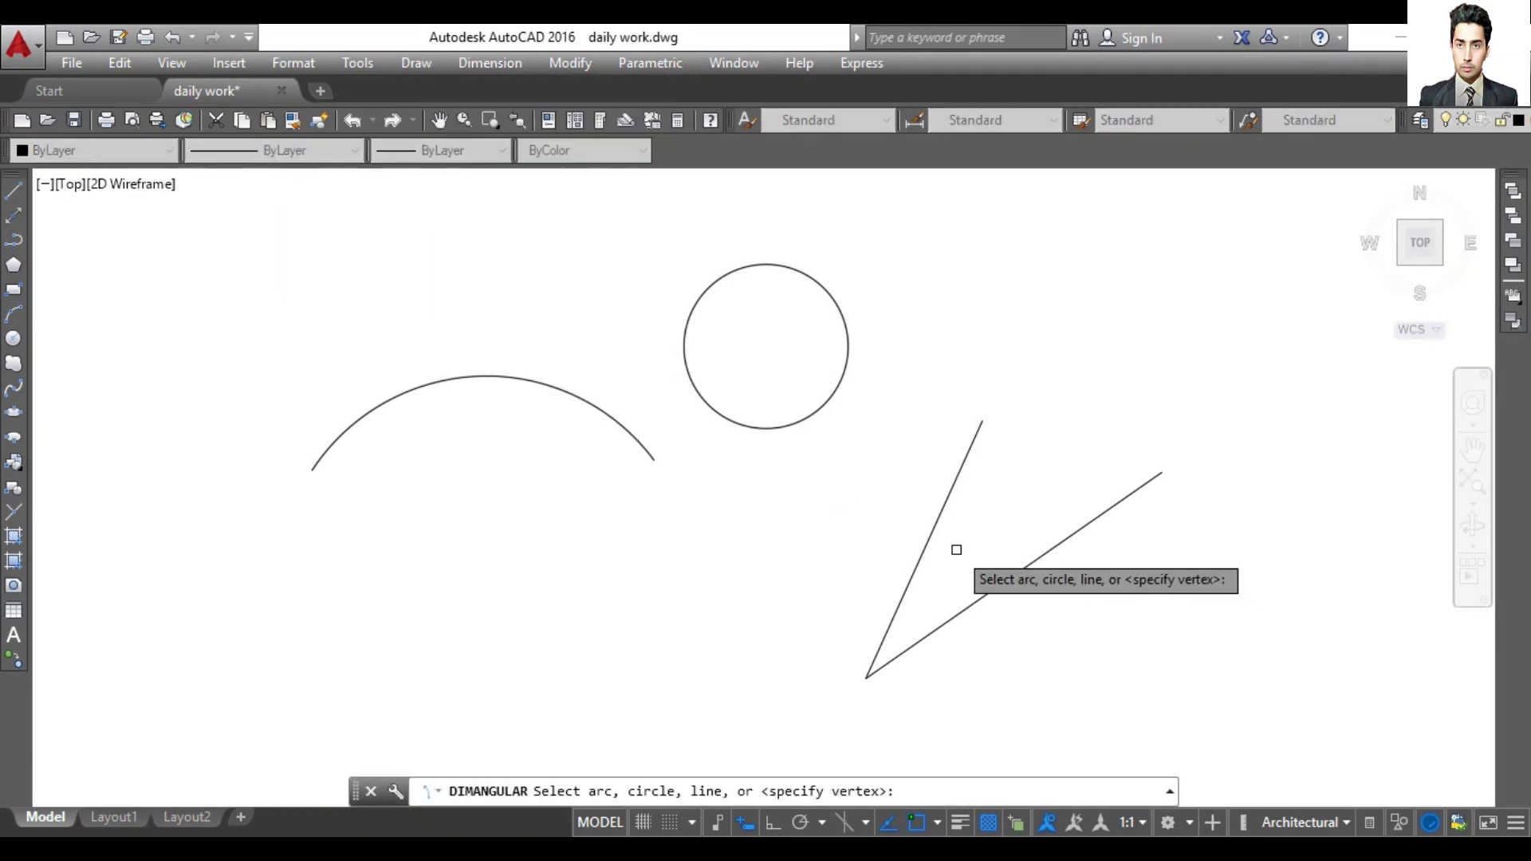
click(928, 540)
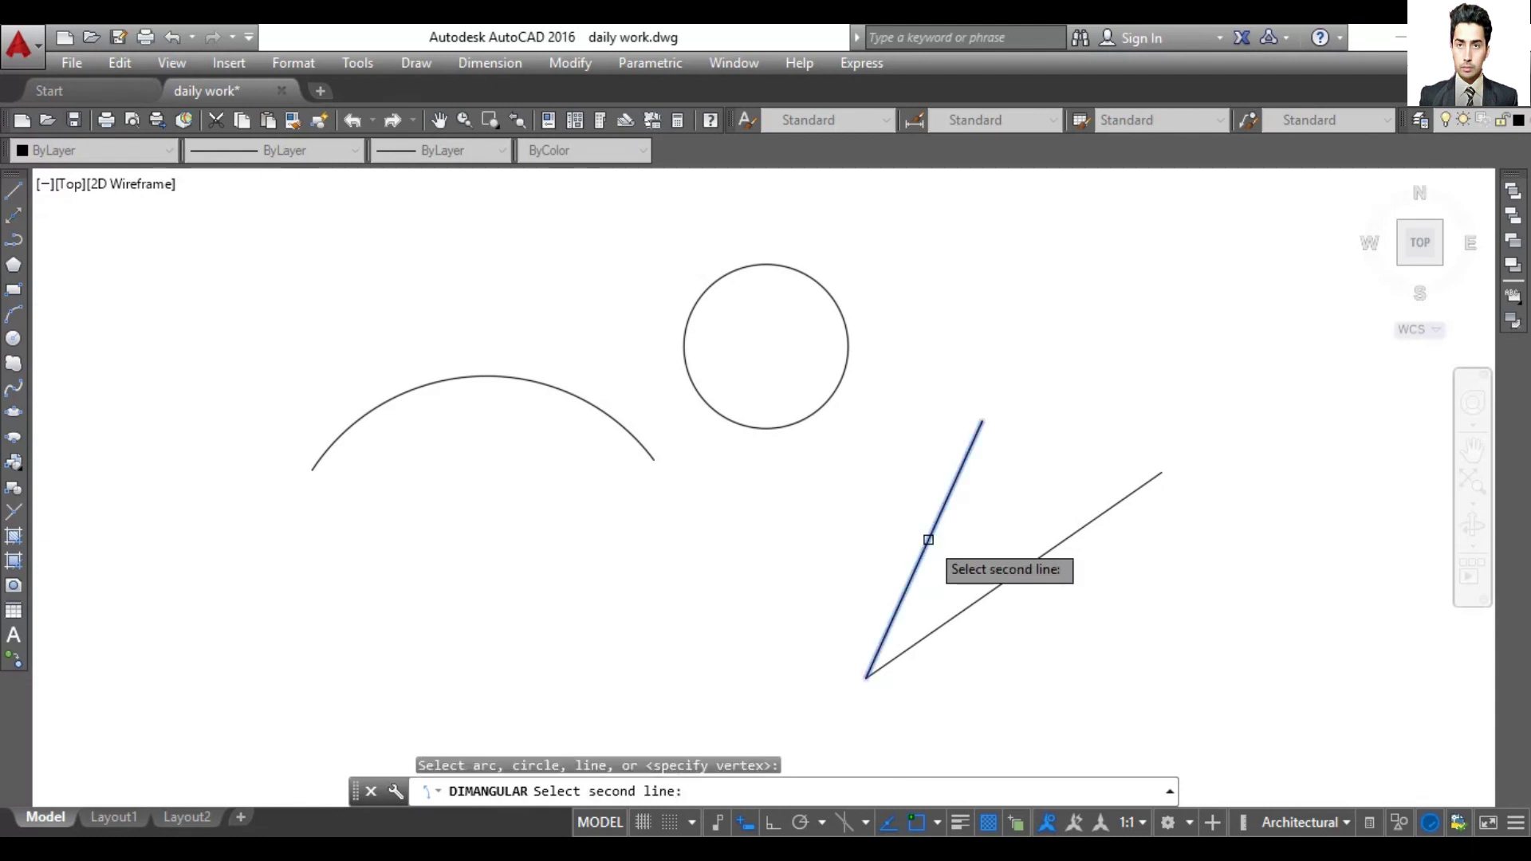
click(974, 604)
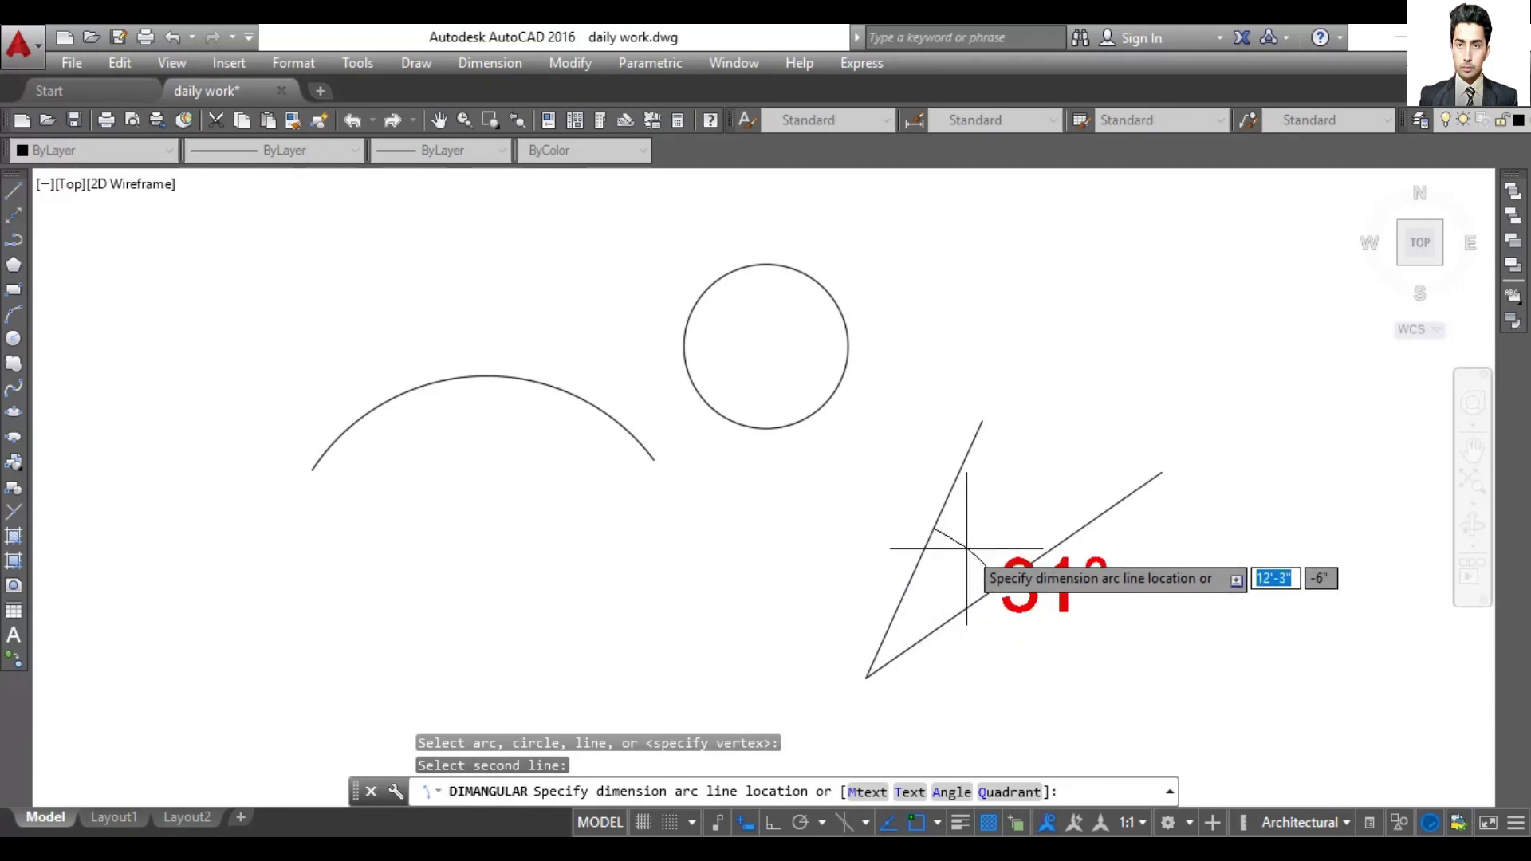
click(995, 519)
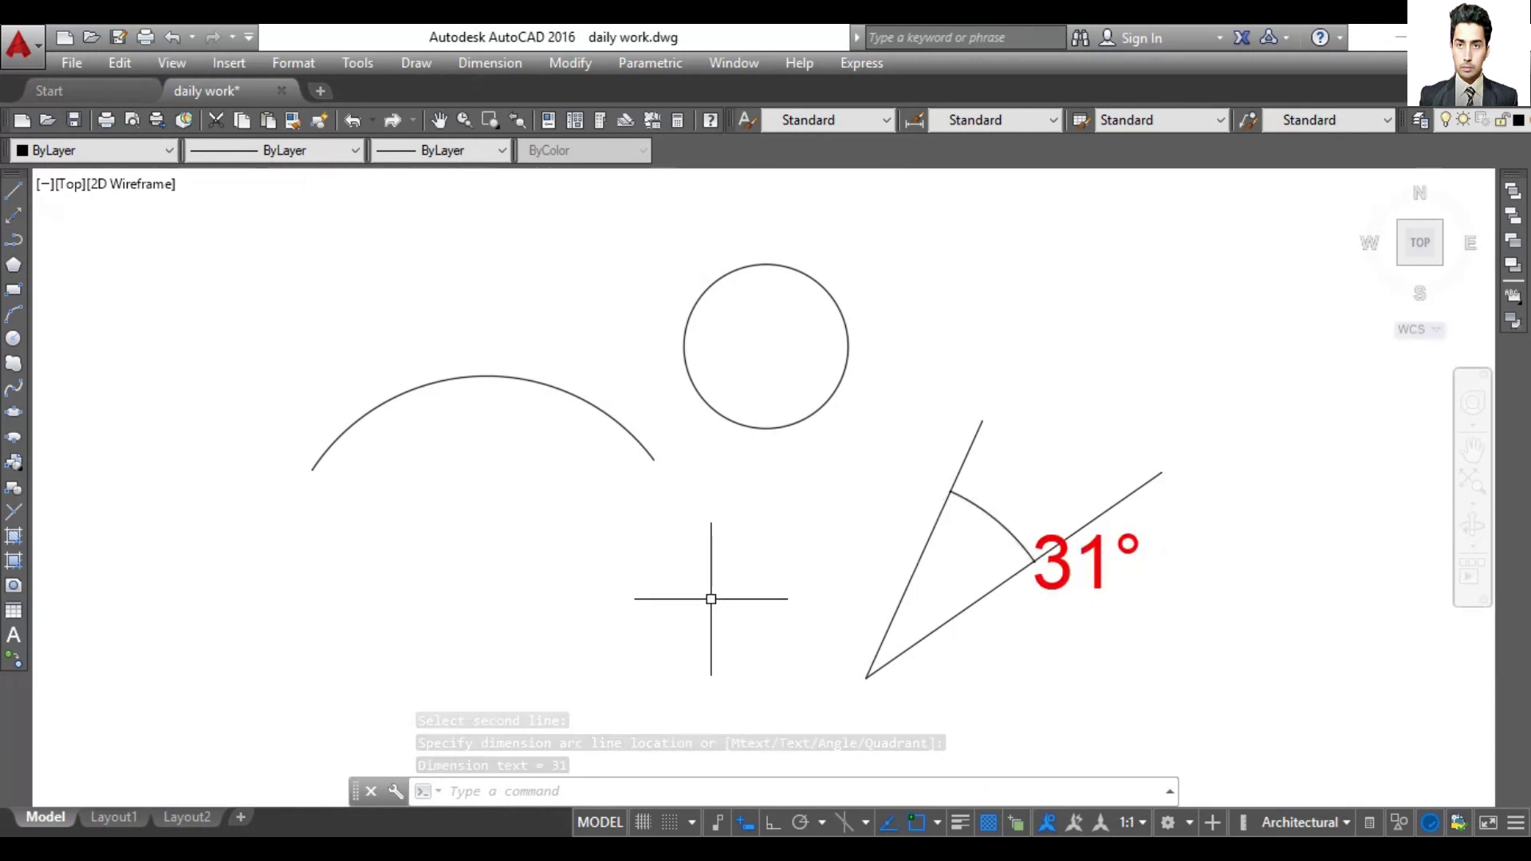
text(d)
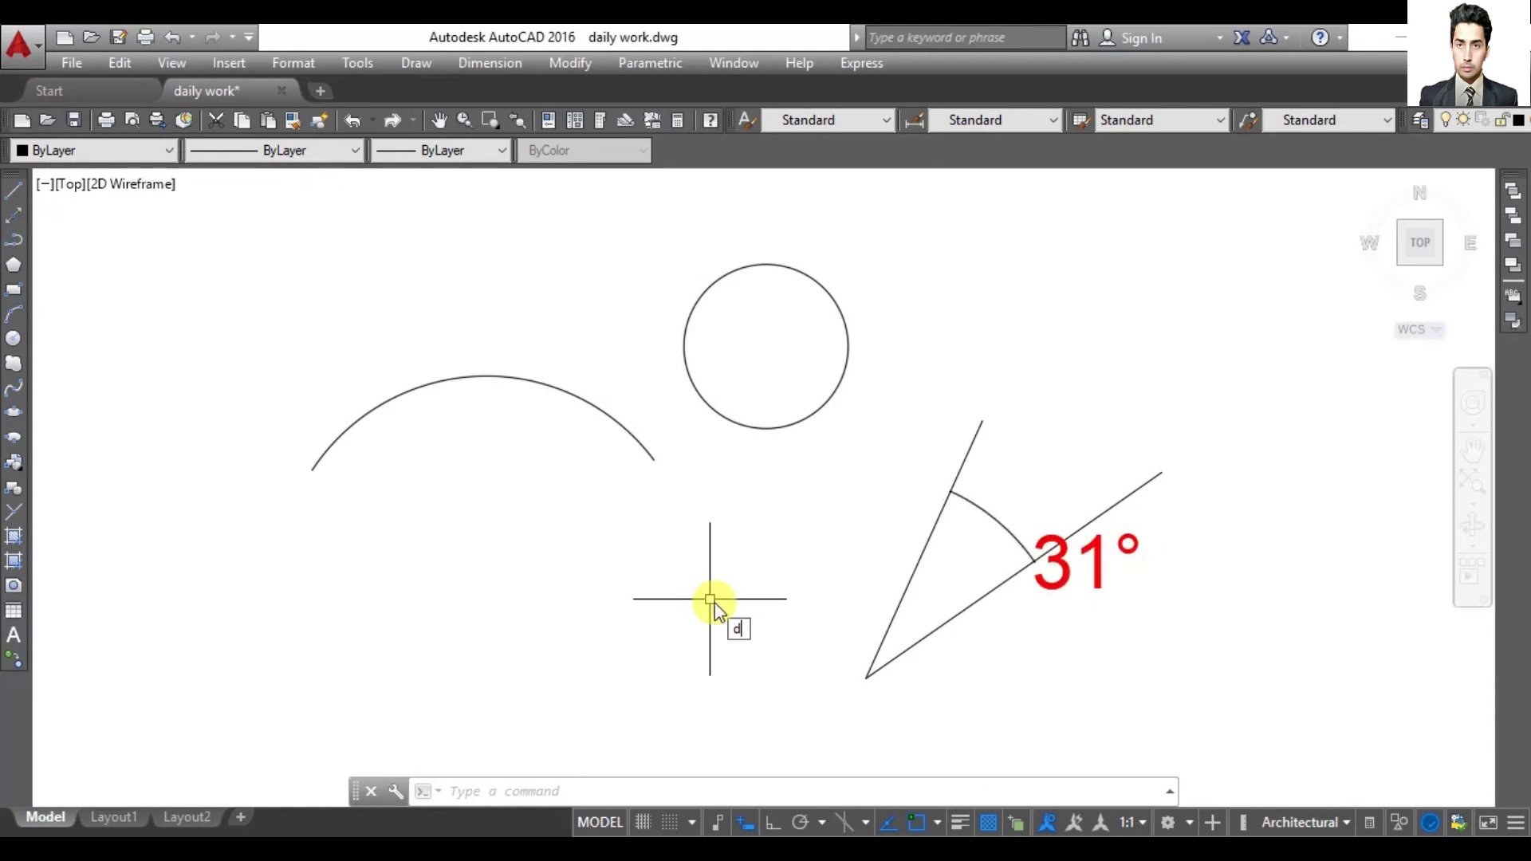
click(770, 652)
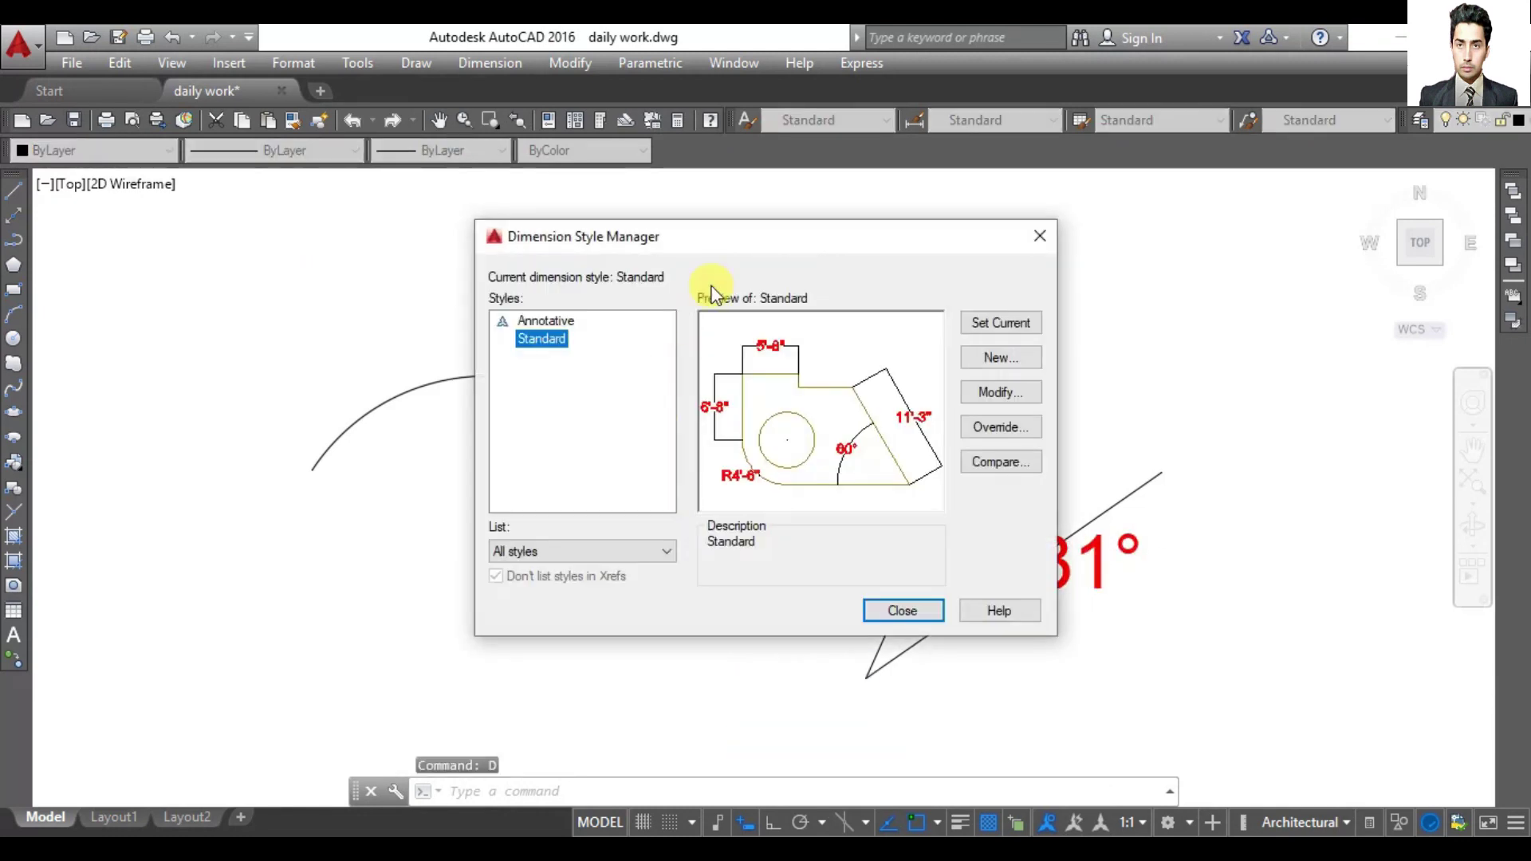
click(986, 393)
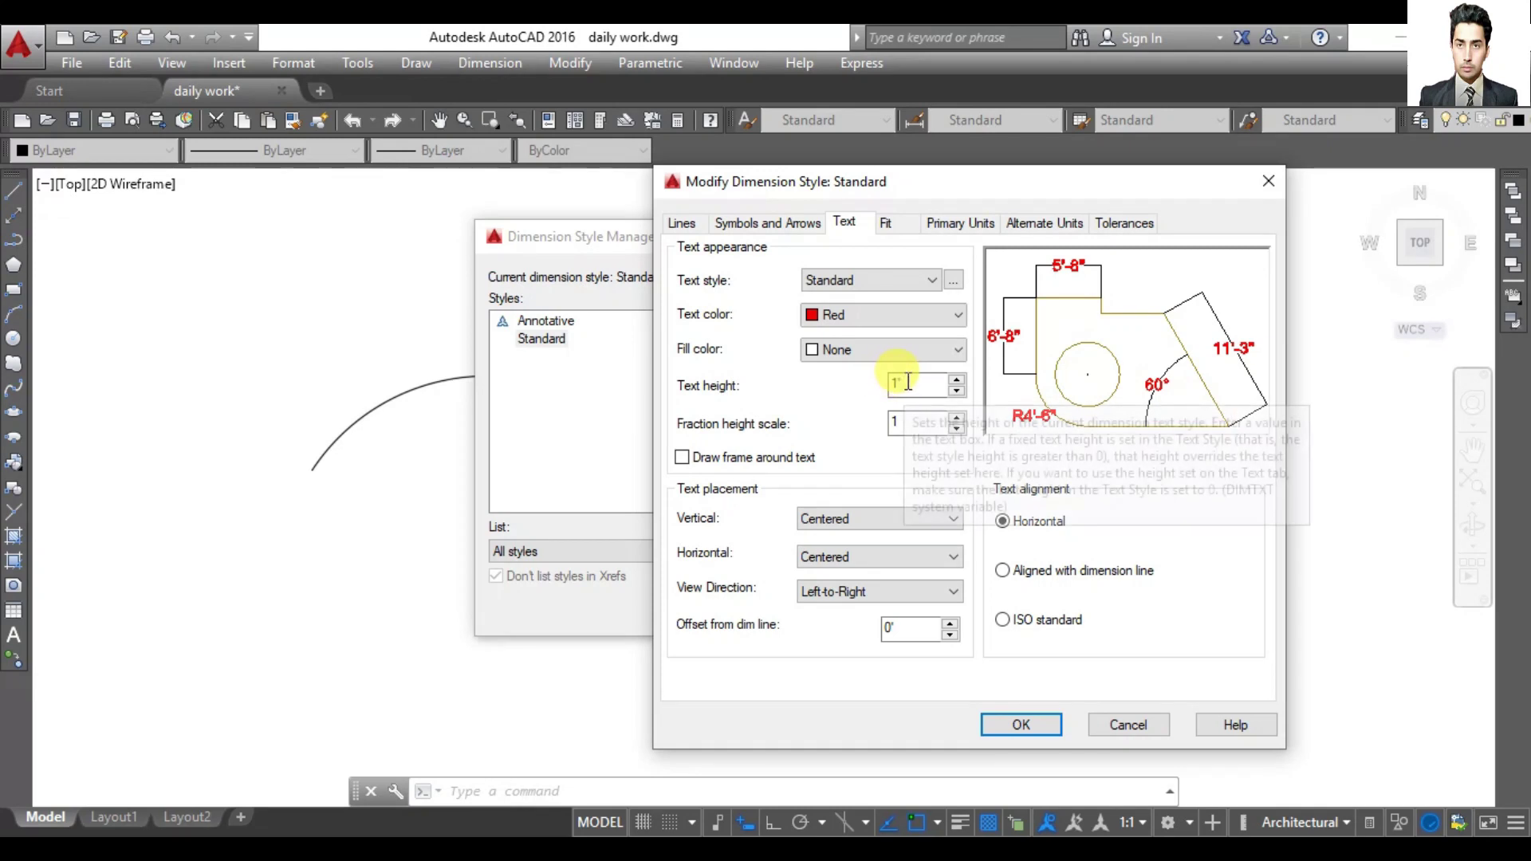
click(966, 225)
click(898, 271)
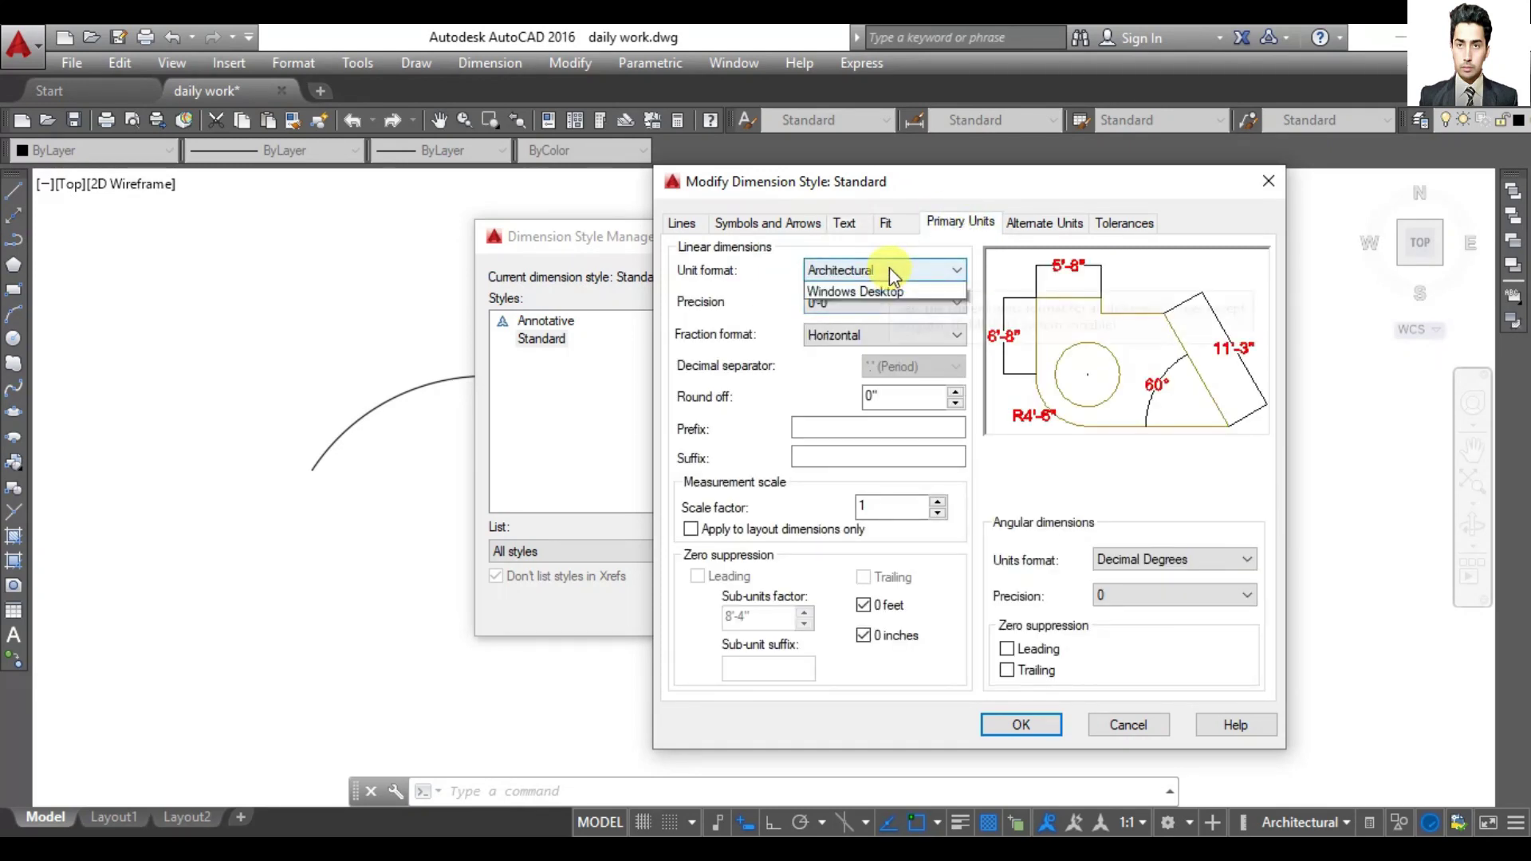
click(842, 307)
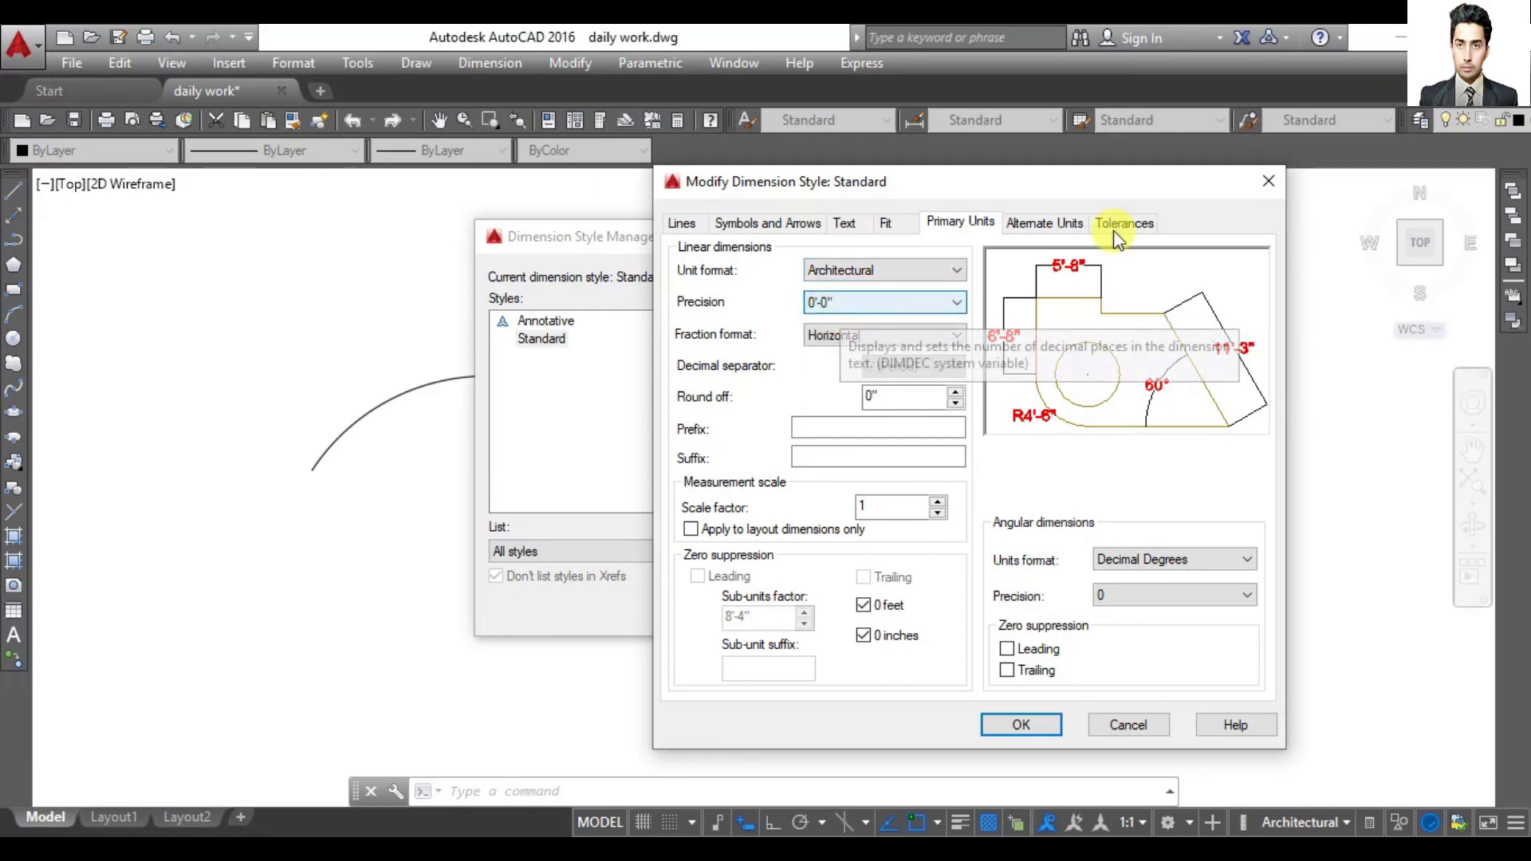
click(1268, 181)
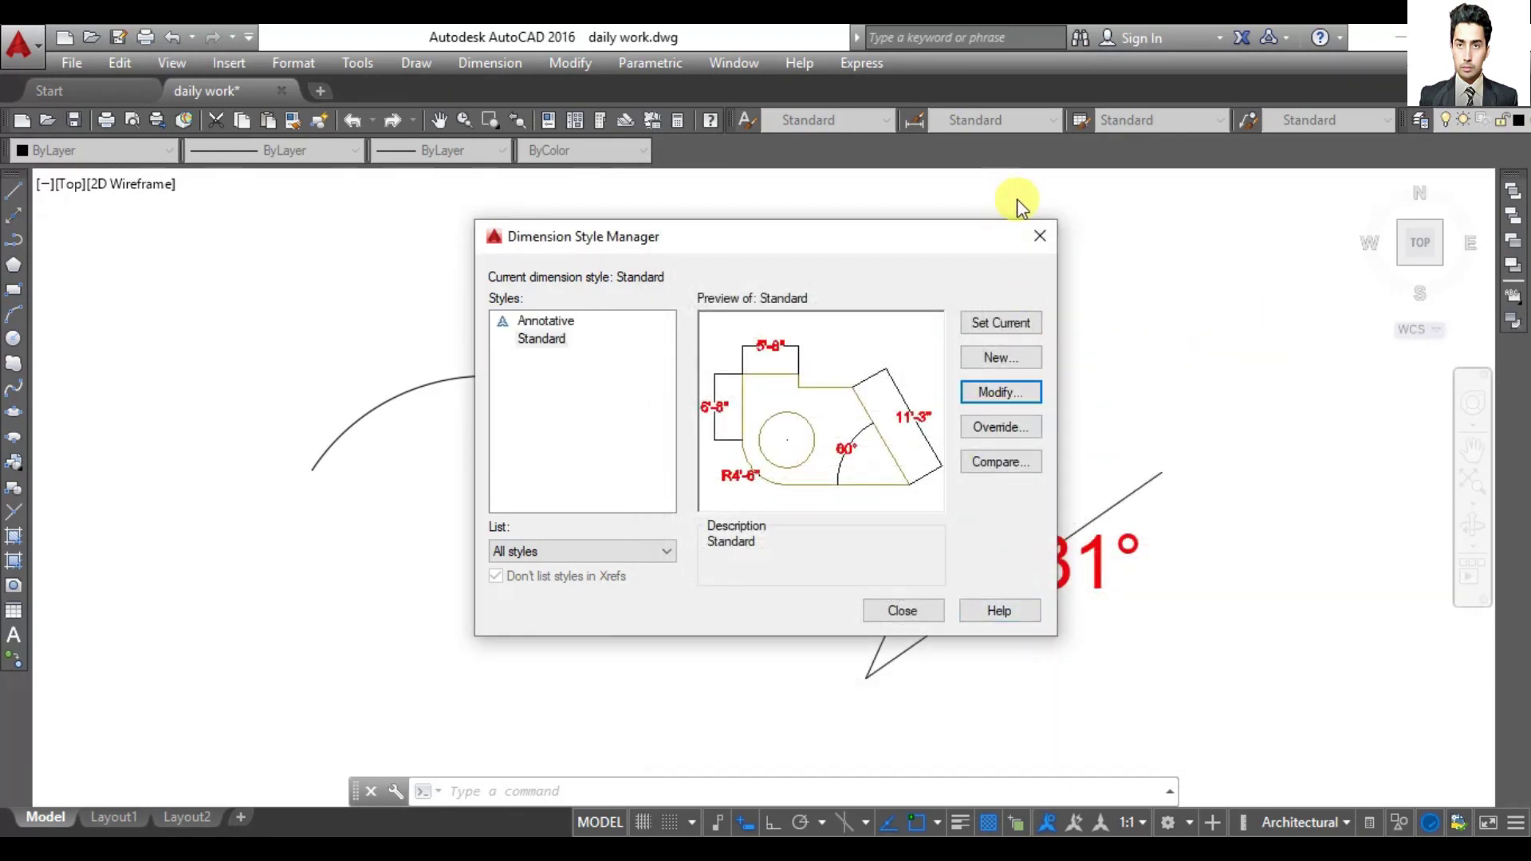
click(1040, 235)
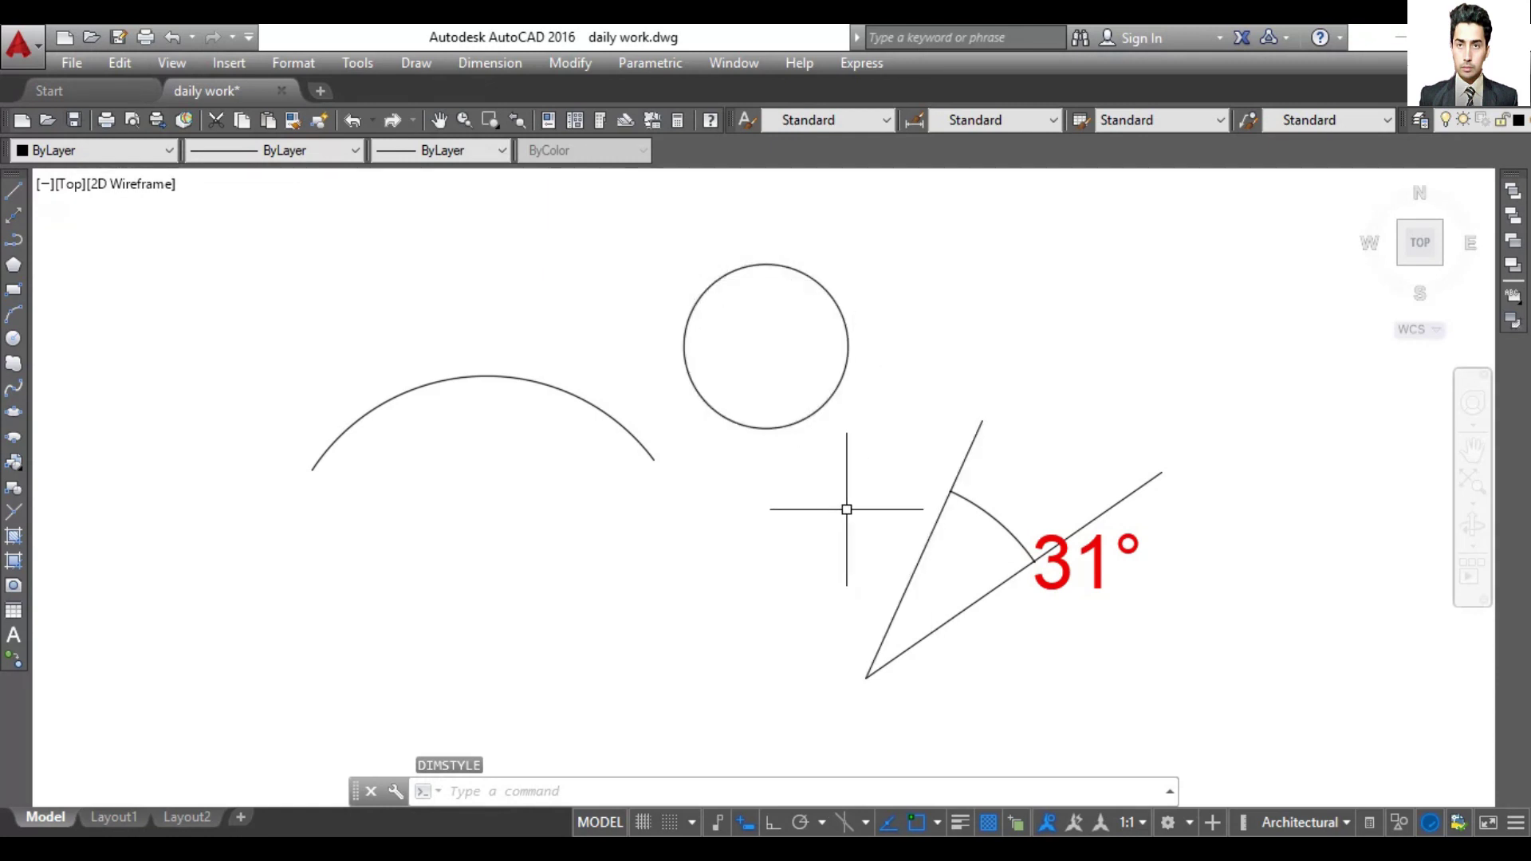
Step: Clear the stray selections and place a 110° angular dimension above the upper arc
click(490, 377)
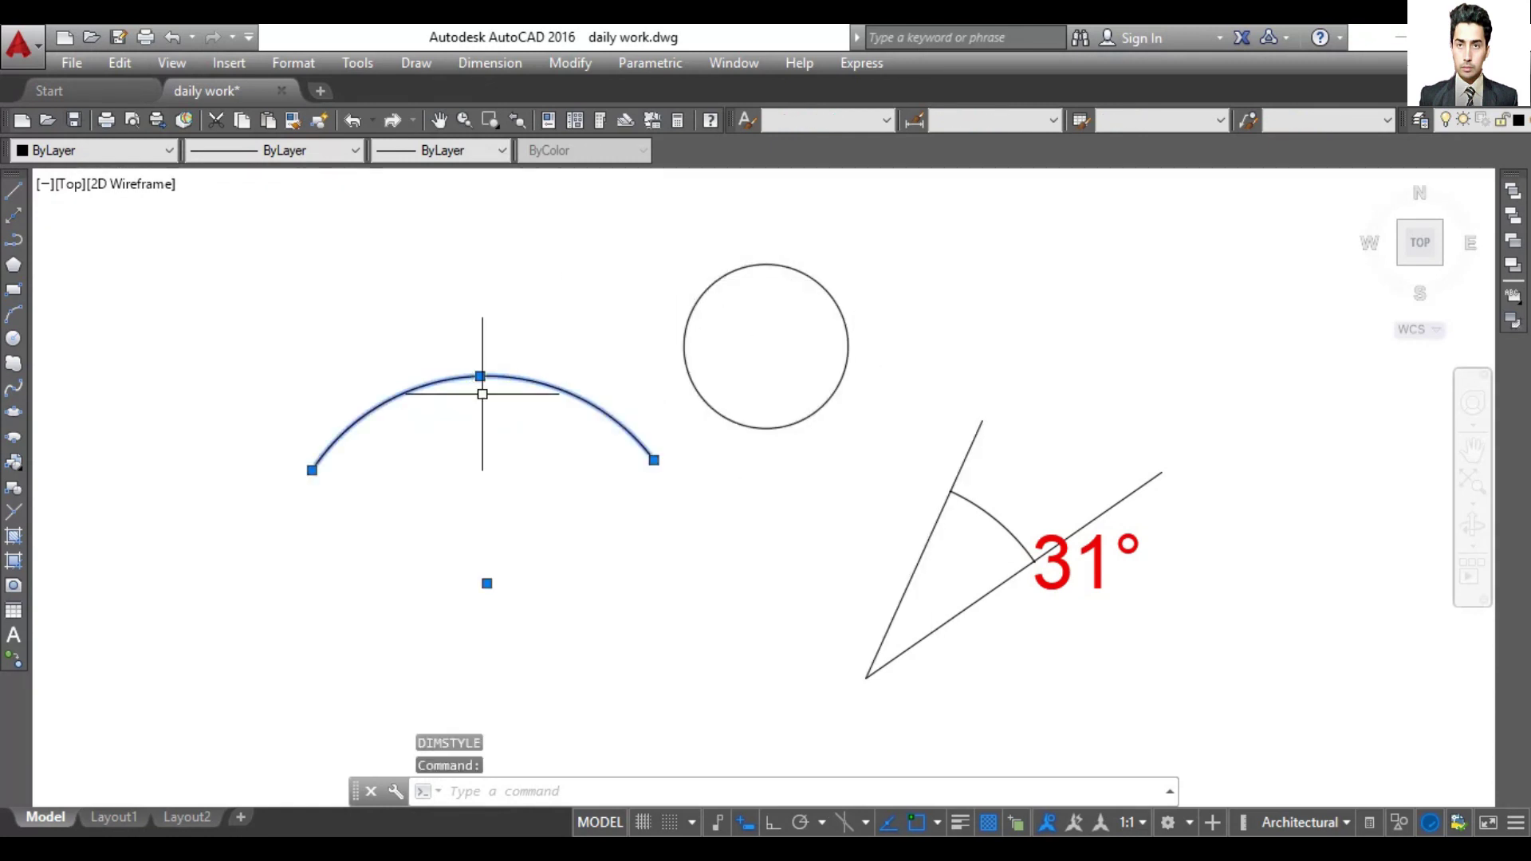
click(488, 62)
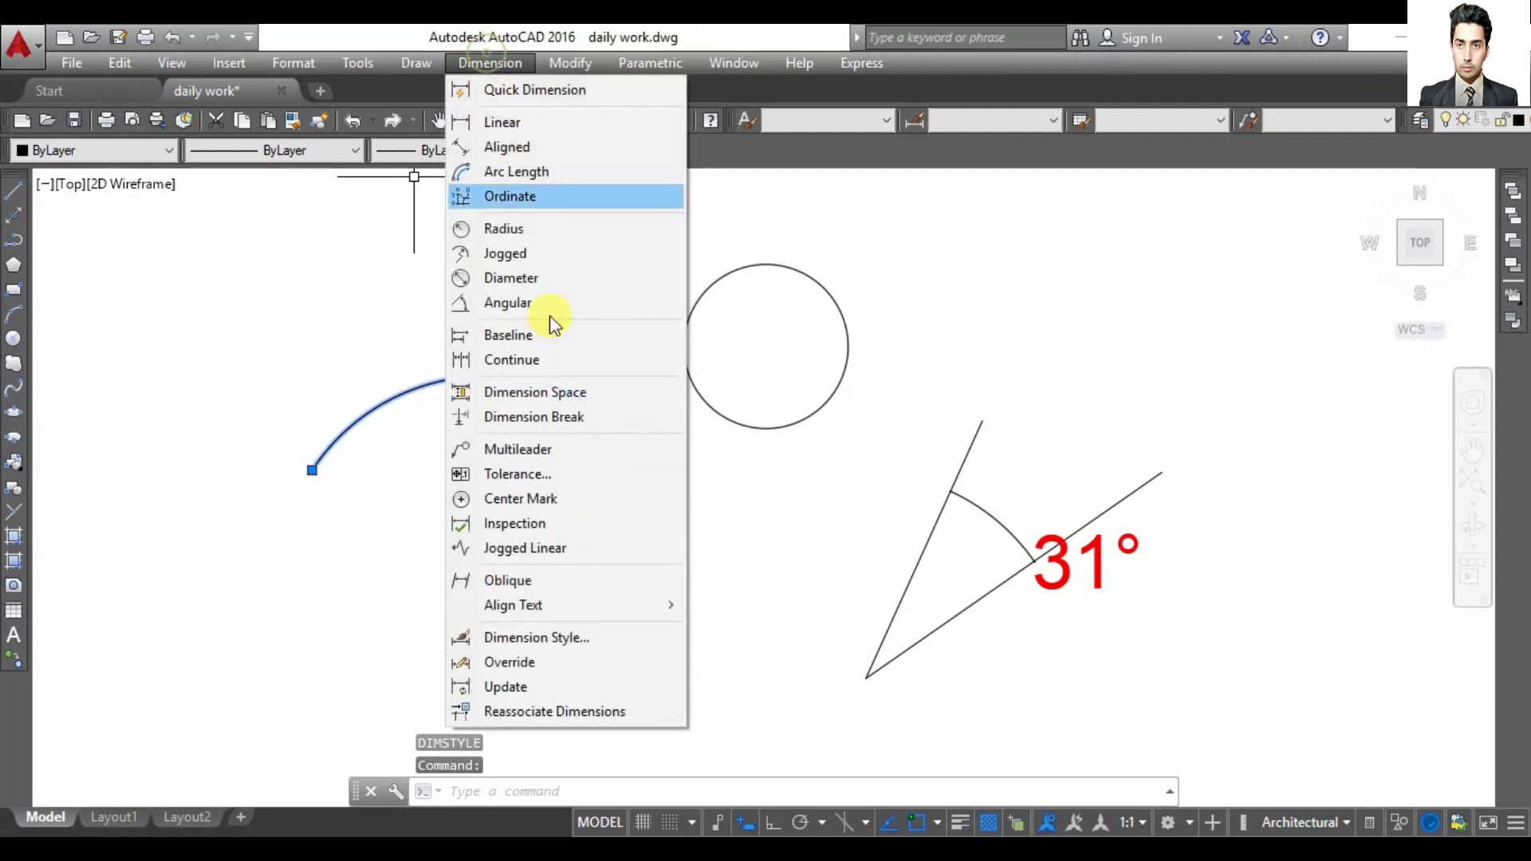
click(284, 399)
key(Escape)
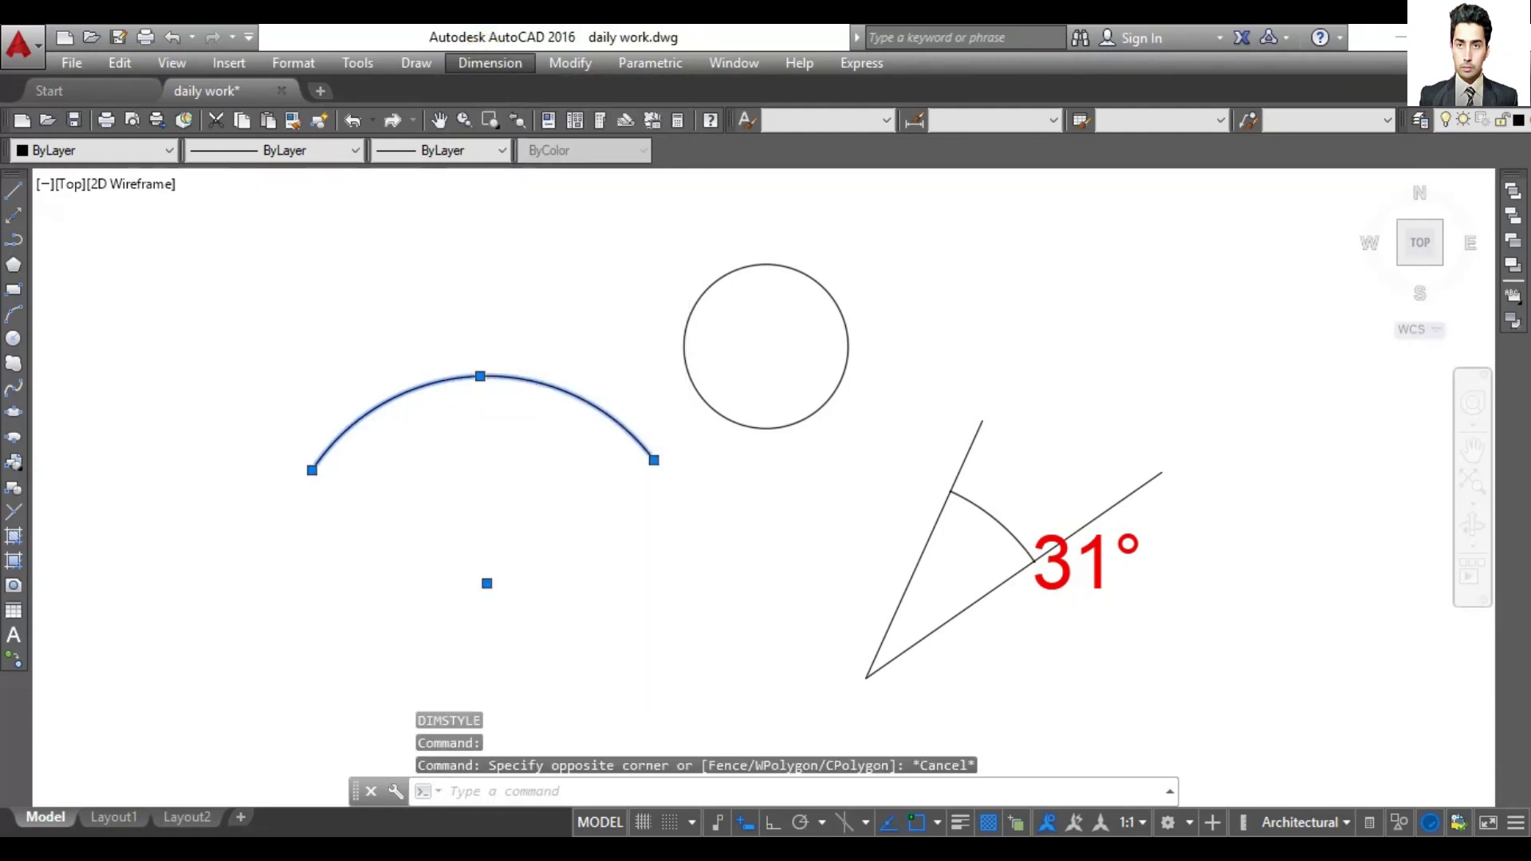
click(364, 350)
key(Escape)
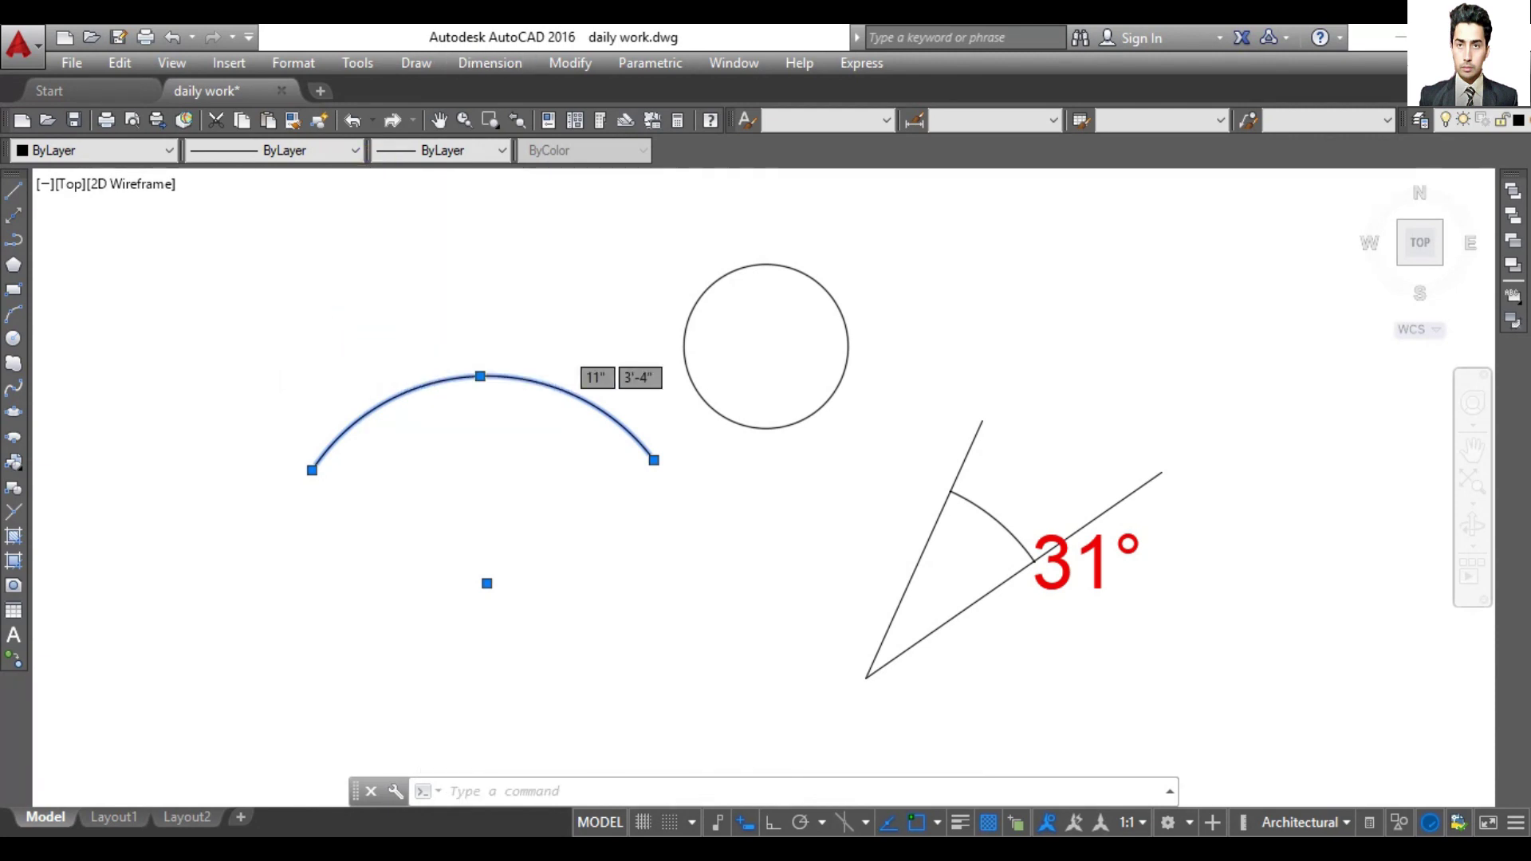
key(Escape)
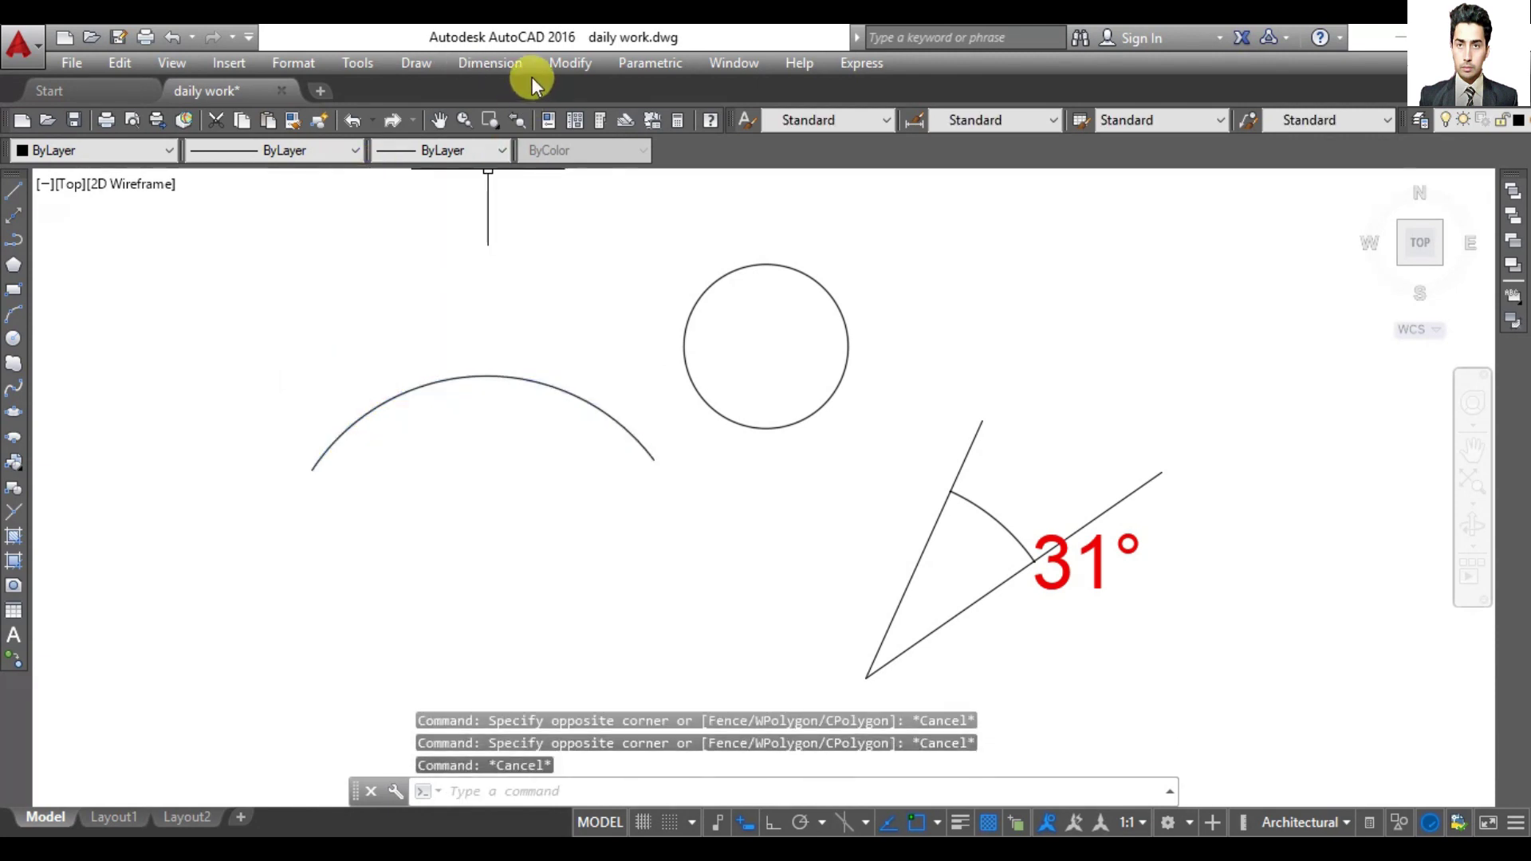
click(506, 66)
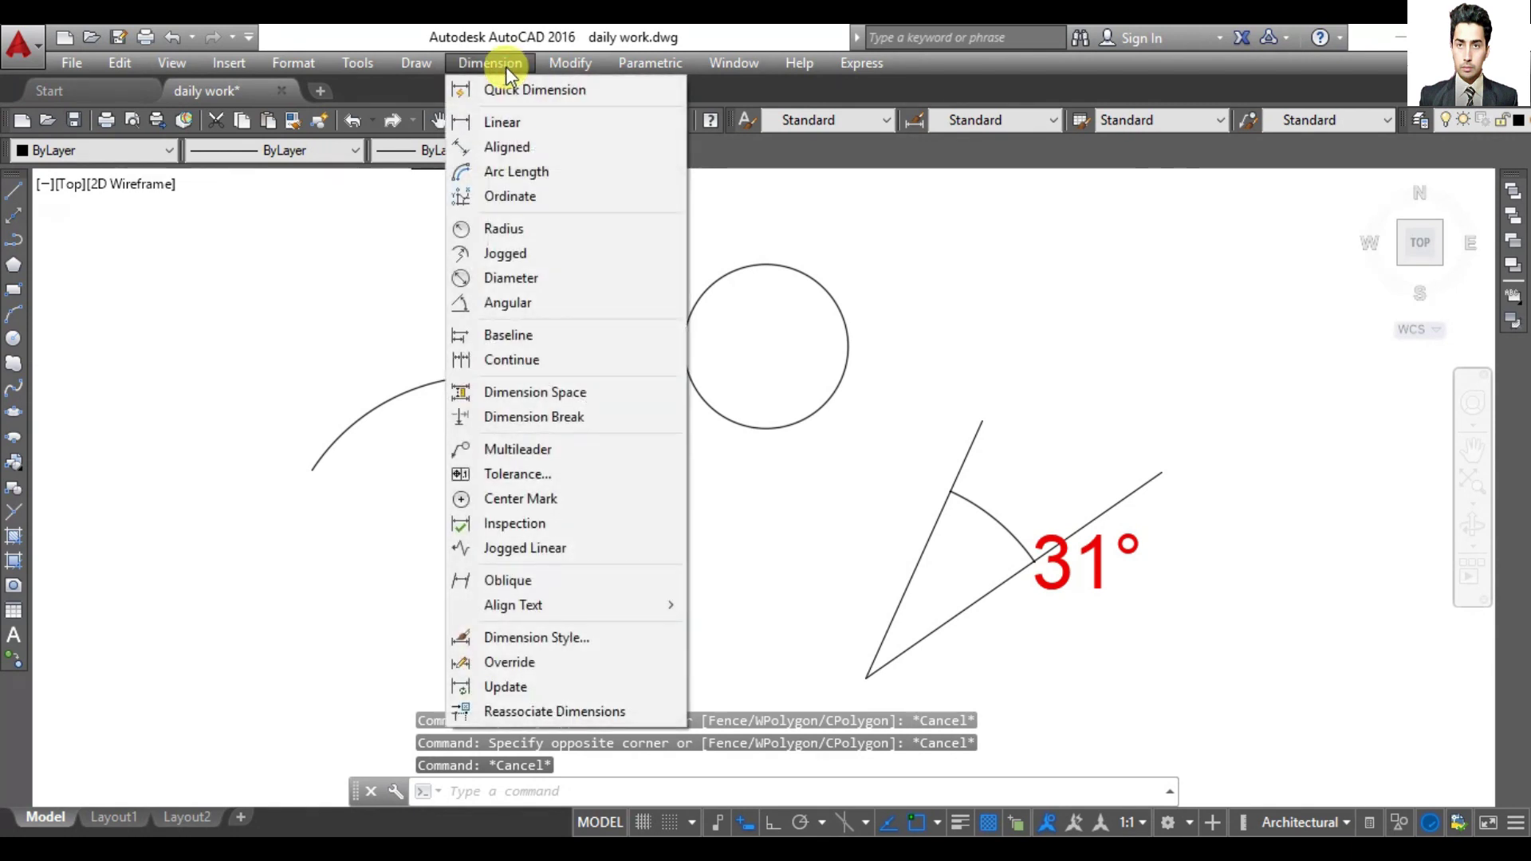
click(511, 308)
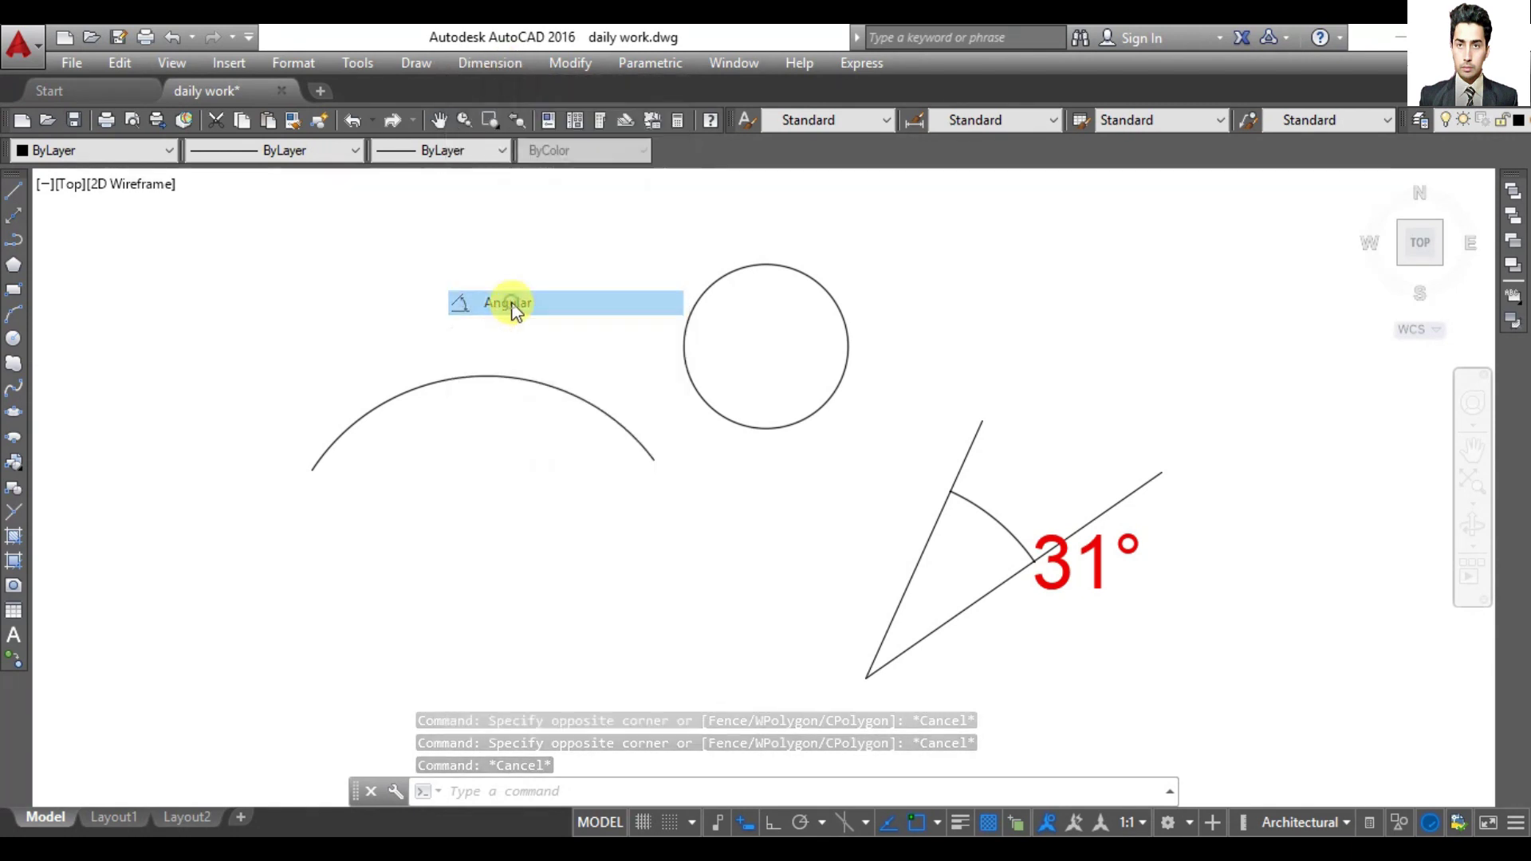
click(497, 374)
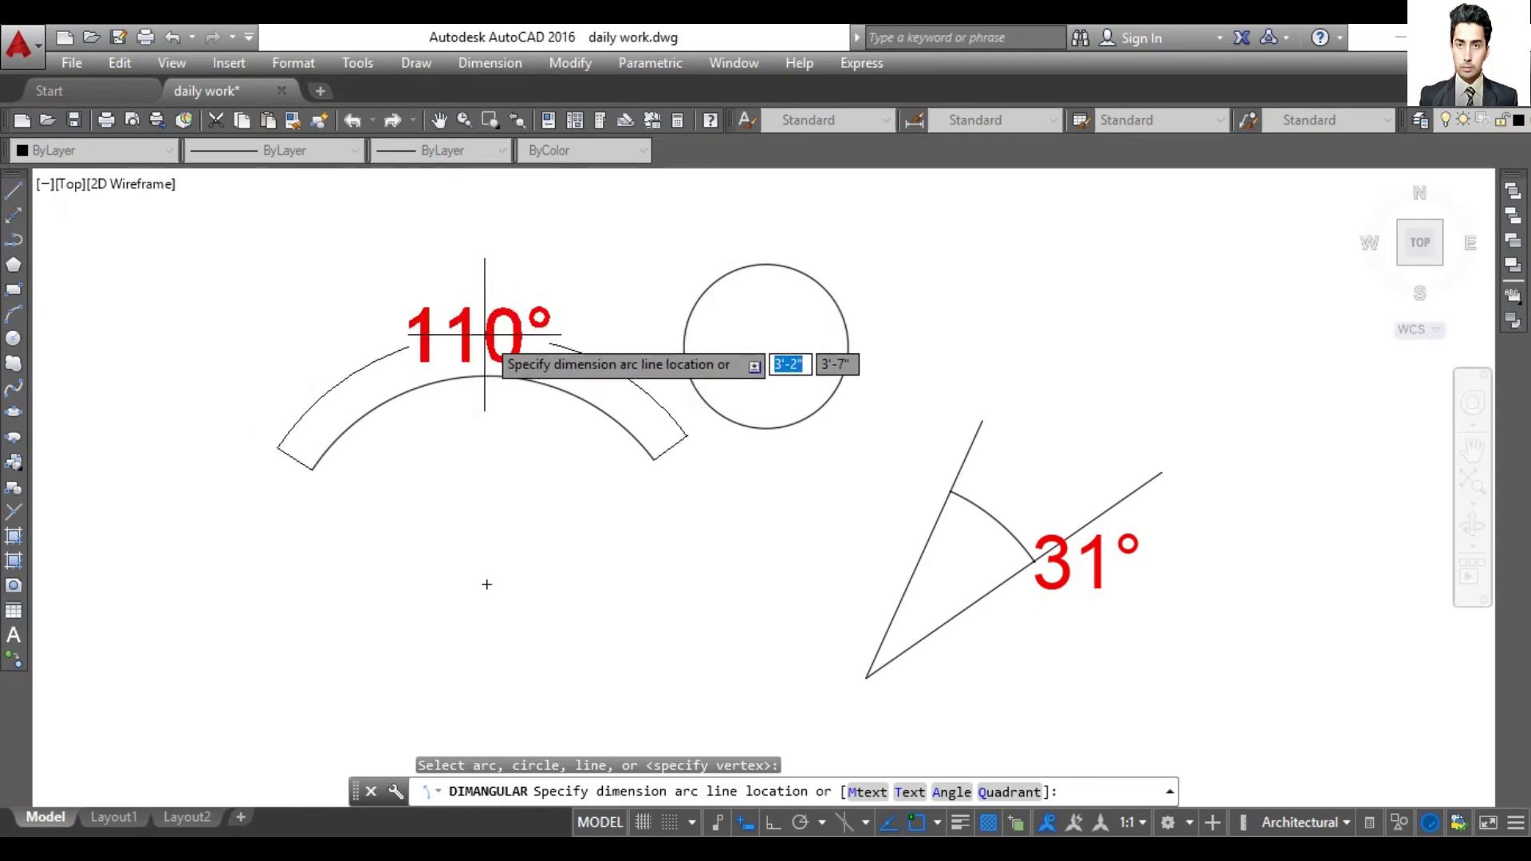
click(508, 352)
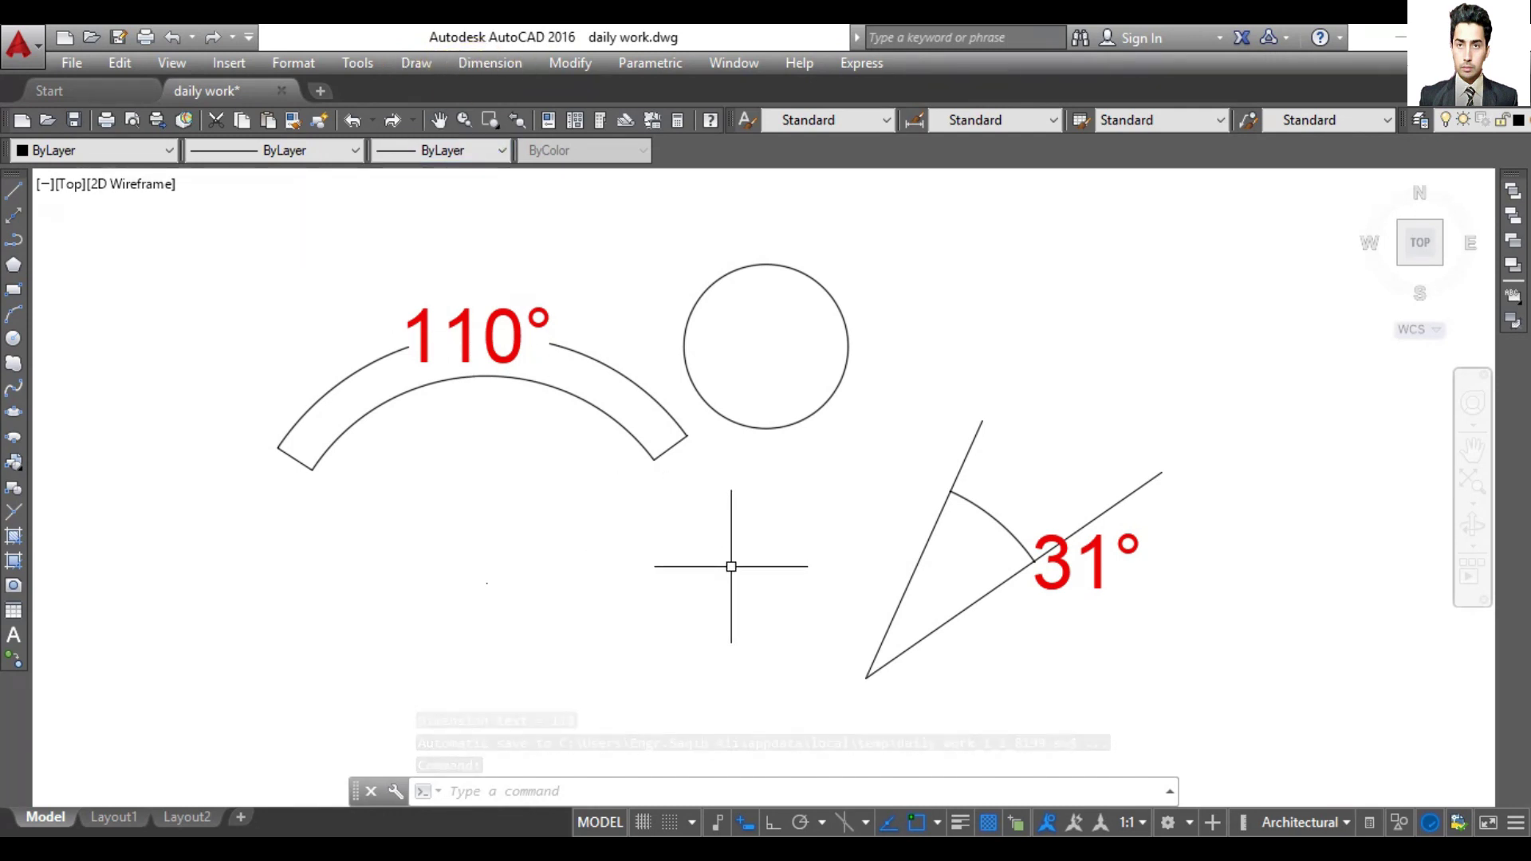
Step: Draw a second three-point arc below the first one
click(13, 316)
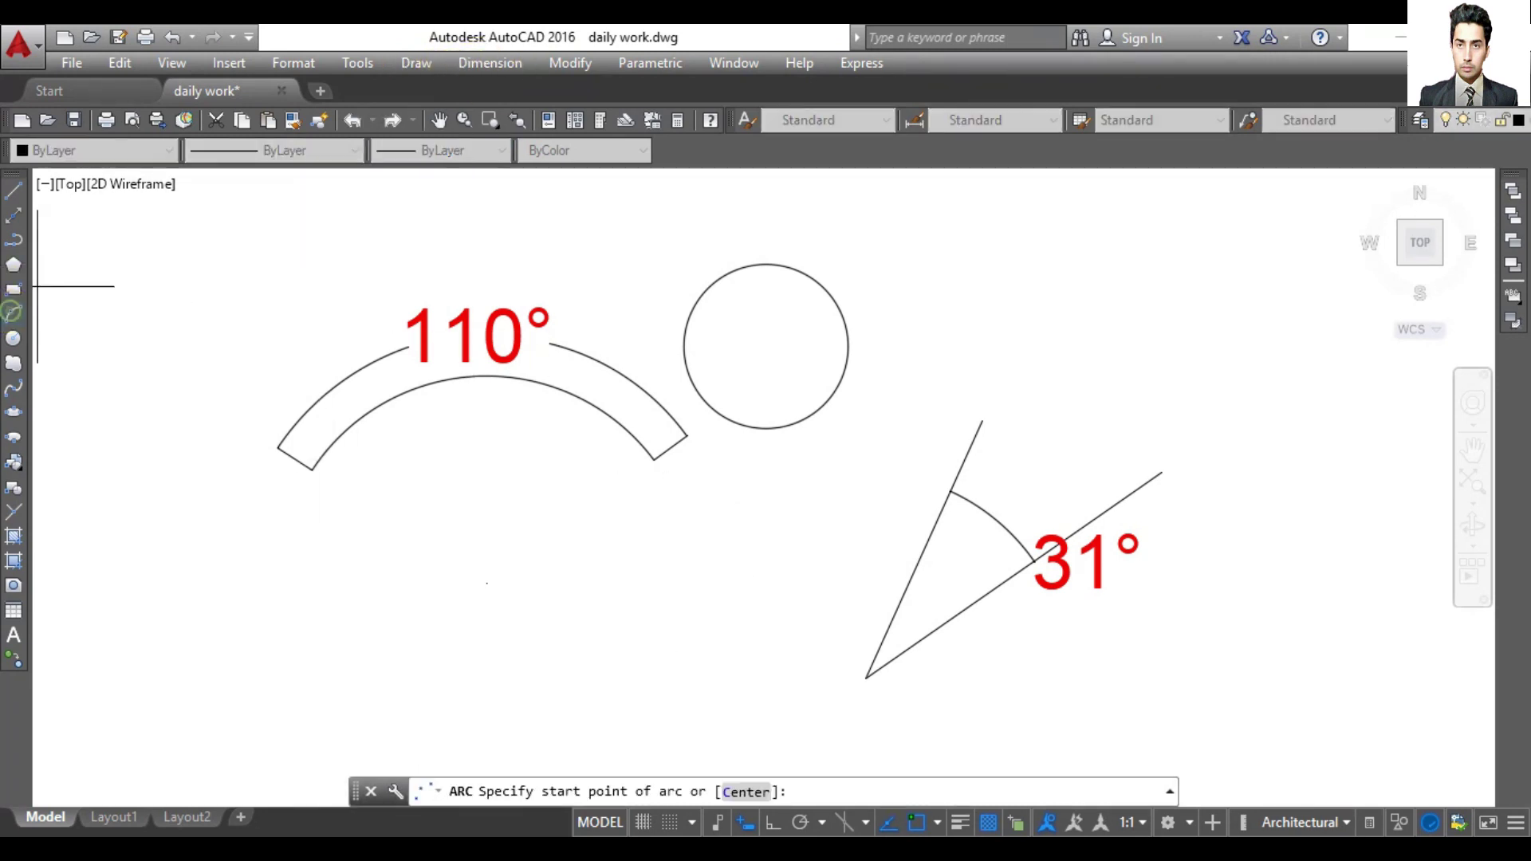
click(307, 621)
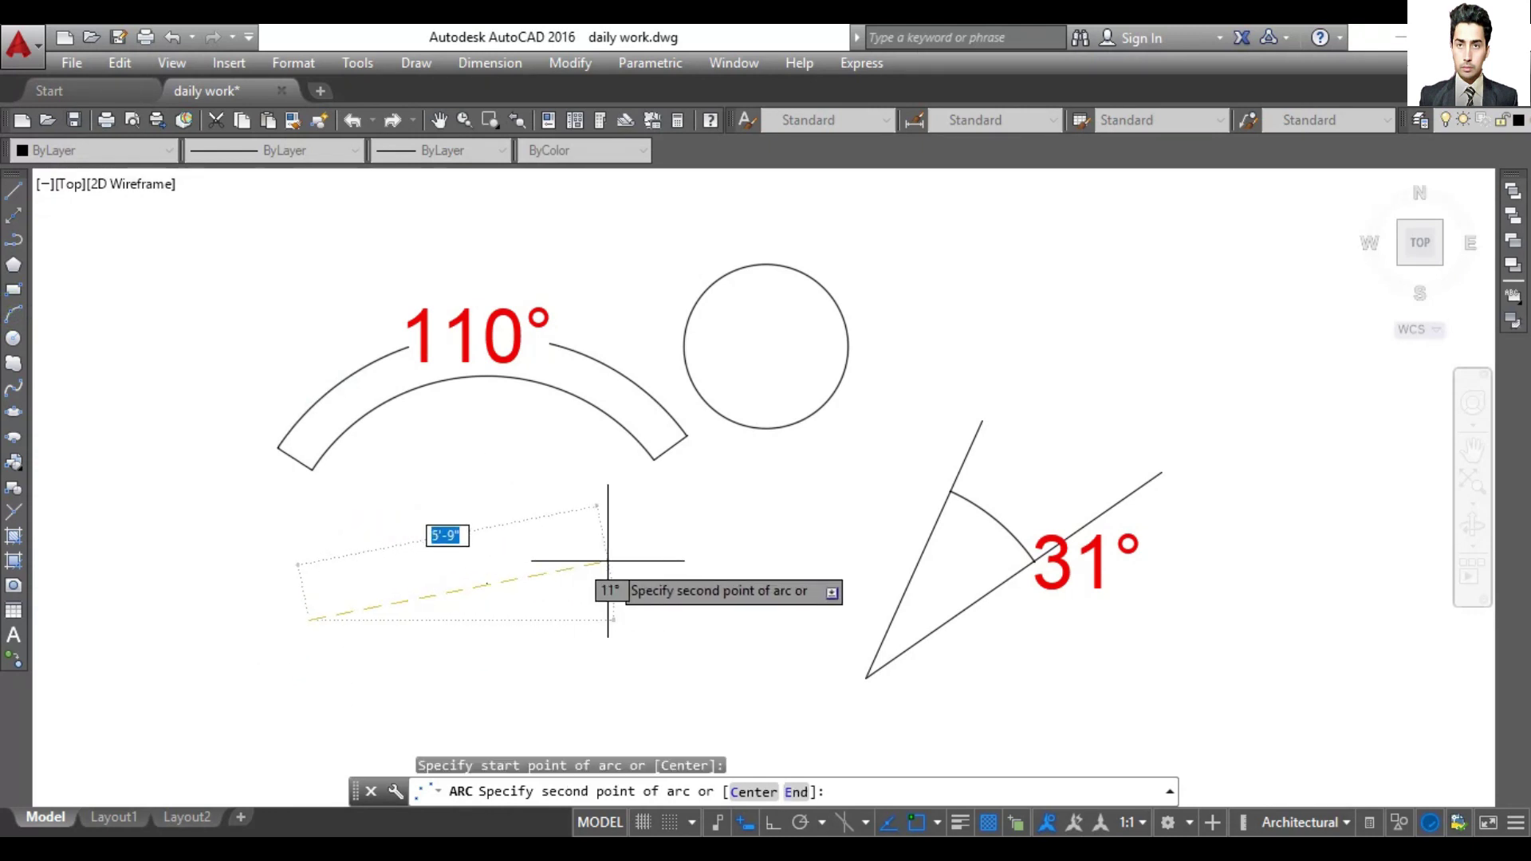
click(530, 536)
click(663, 575)
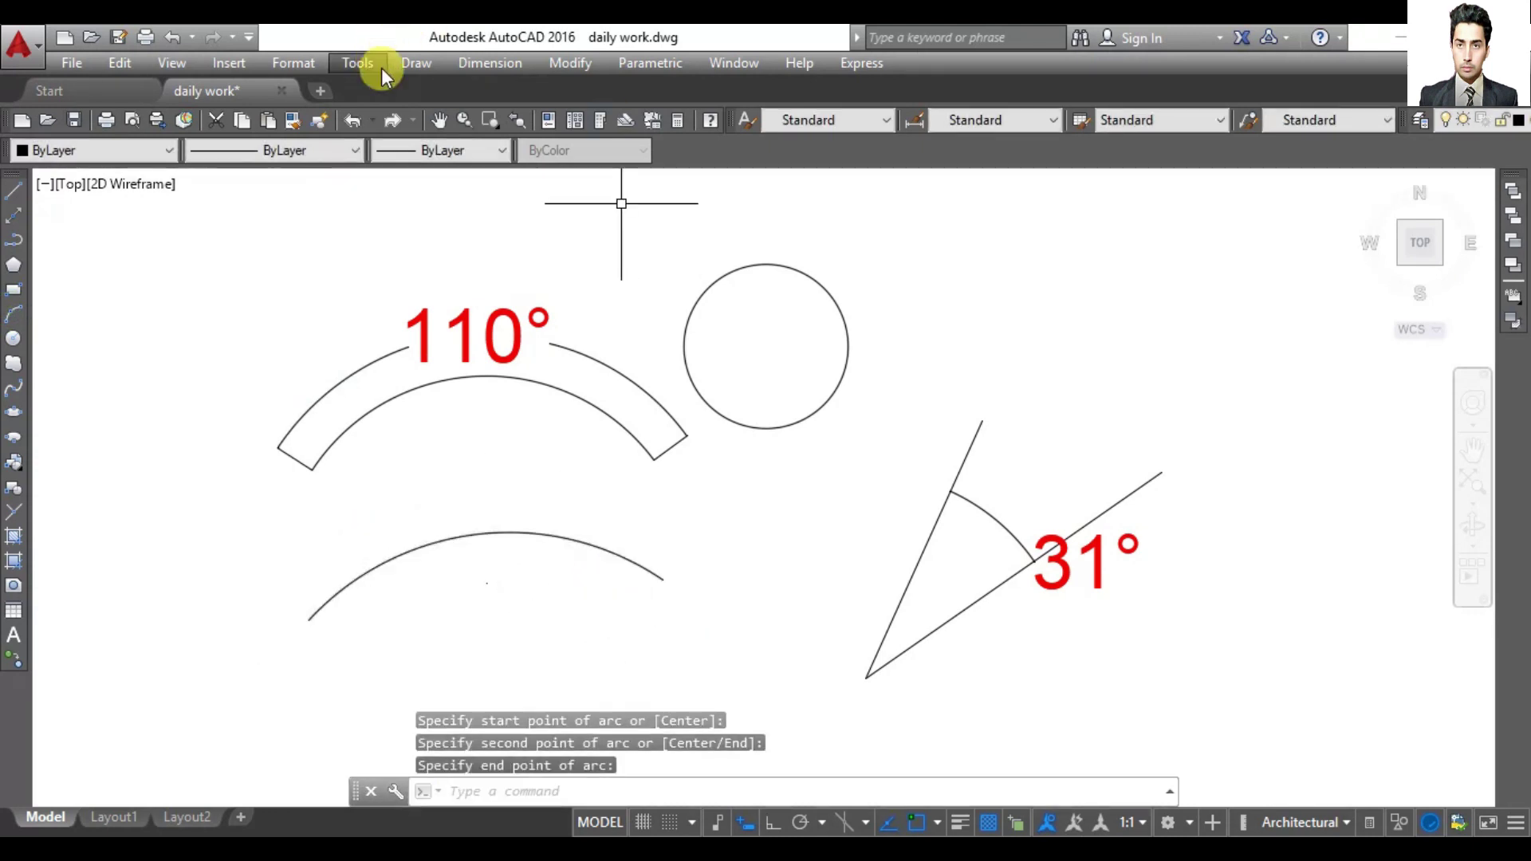
Step: Add an 81° angular dimension above the lower arc
click(469, 72)
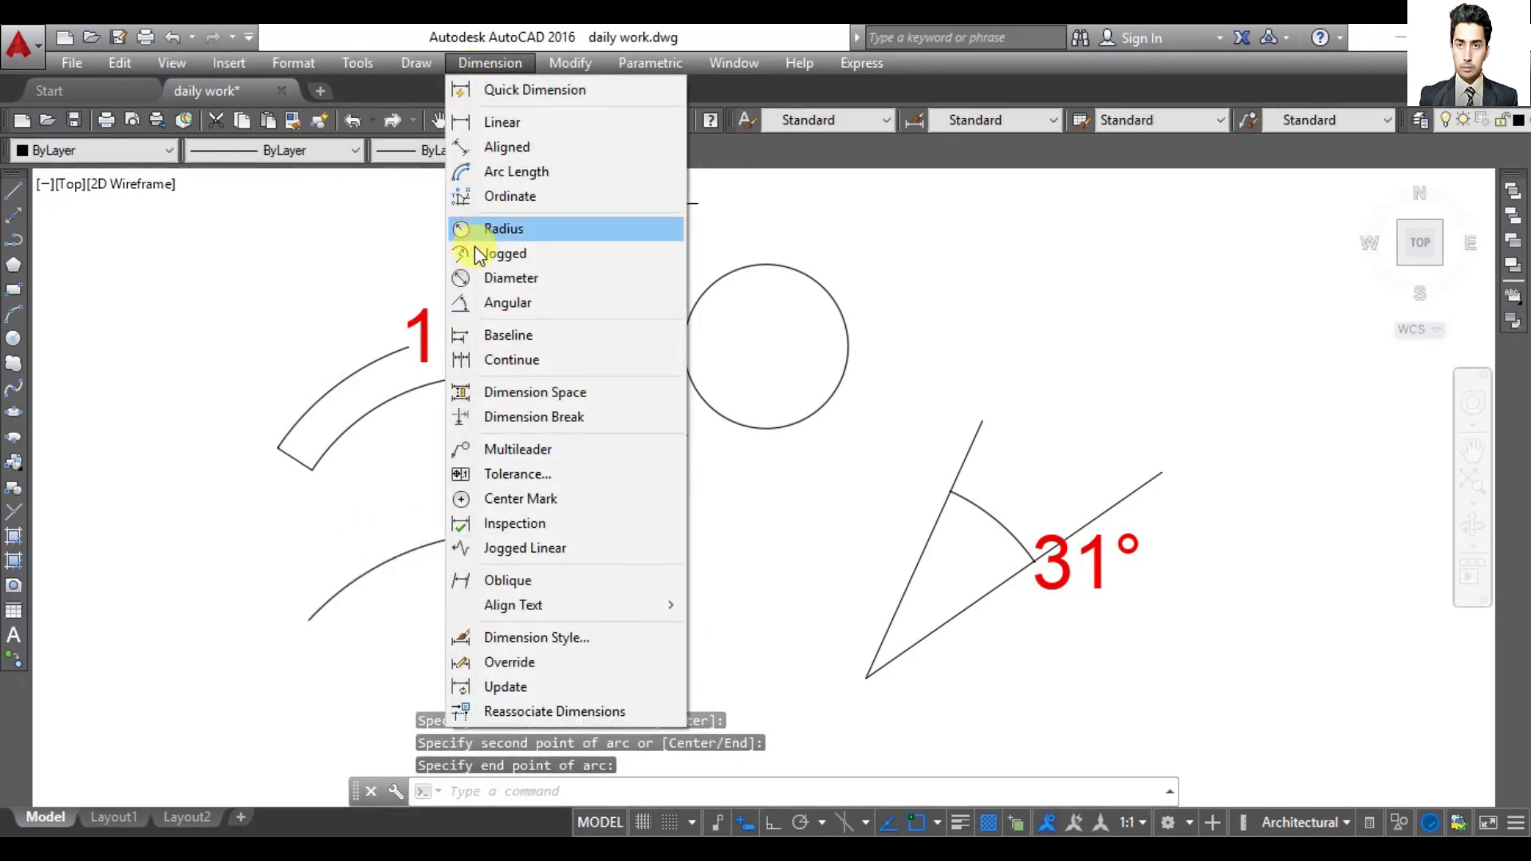
click(514, 303)
click(471, 530)
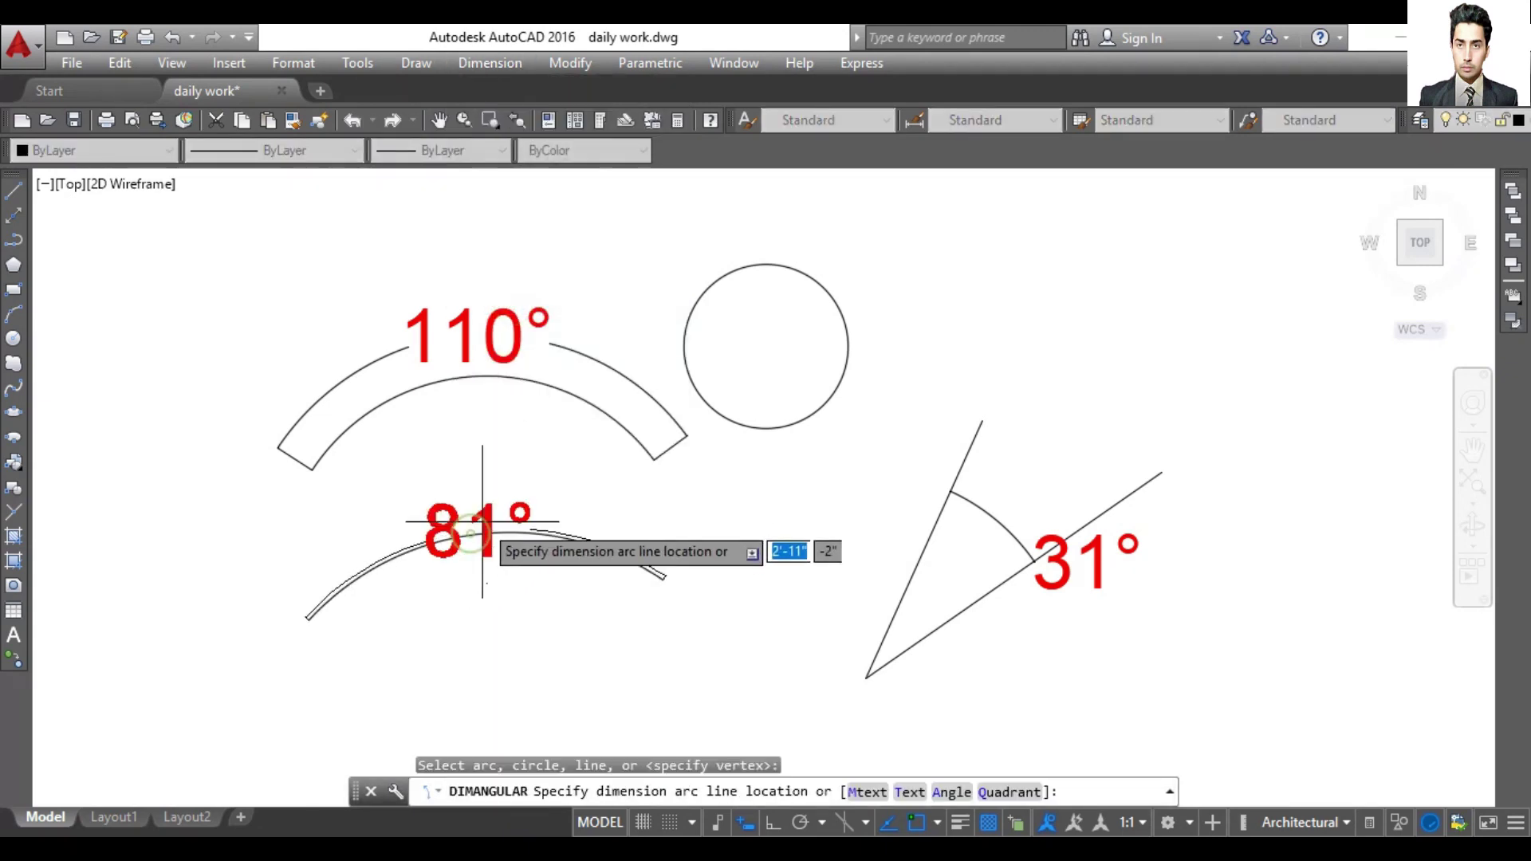
click(507, 485)
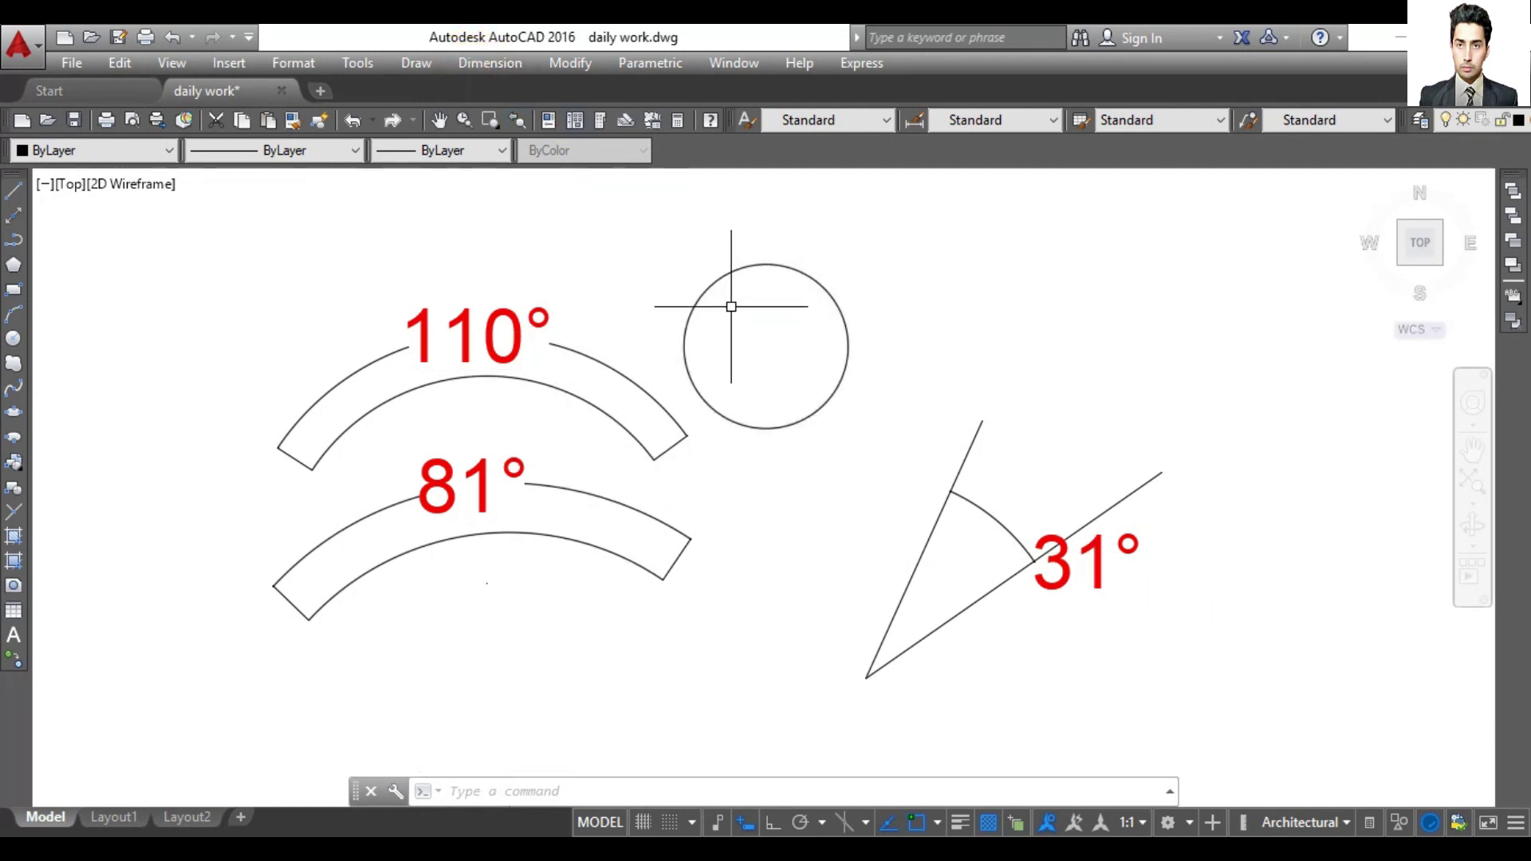
Step: Add an R1'-7" radius dimension up-right of the circle
click(709, 292)
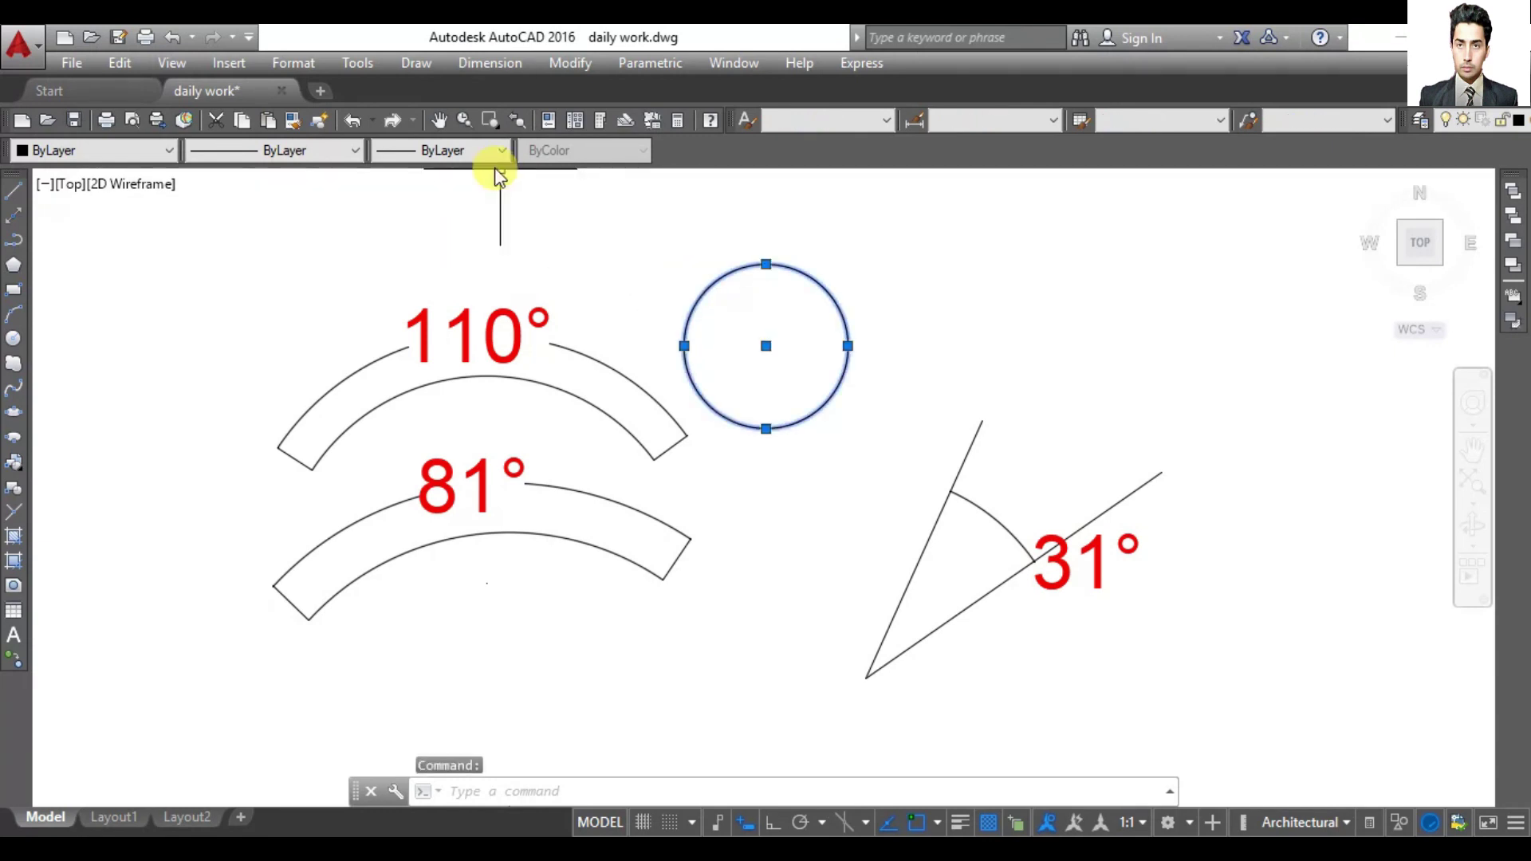
click(427, 65)
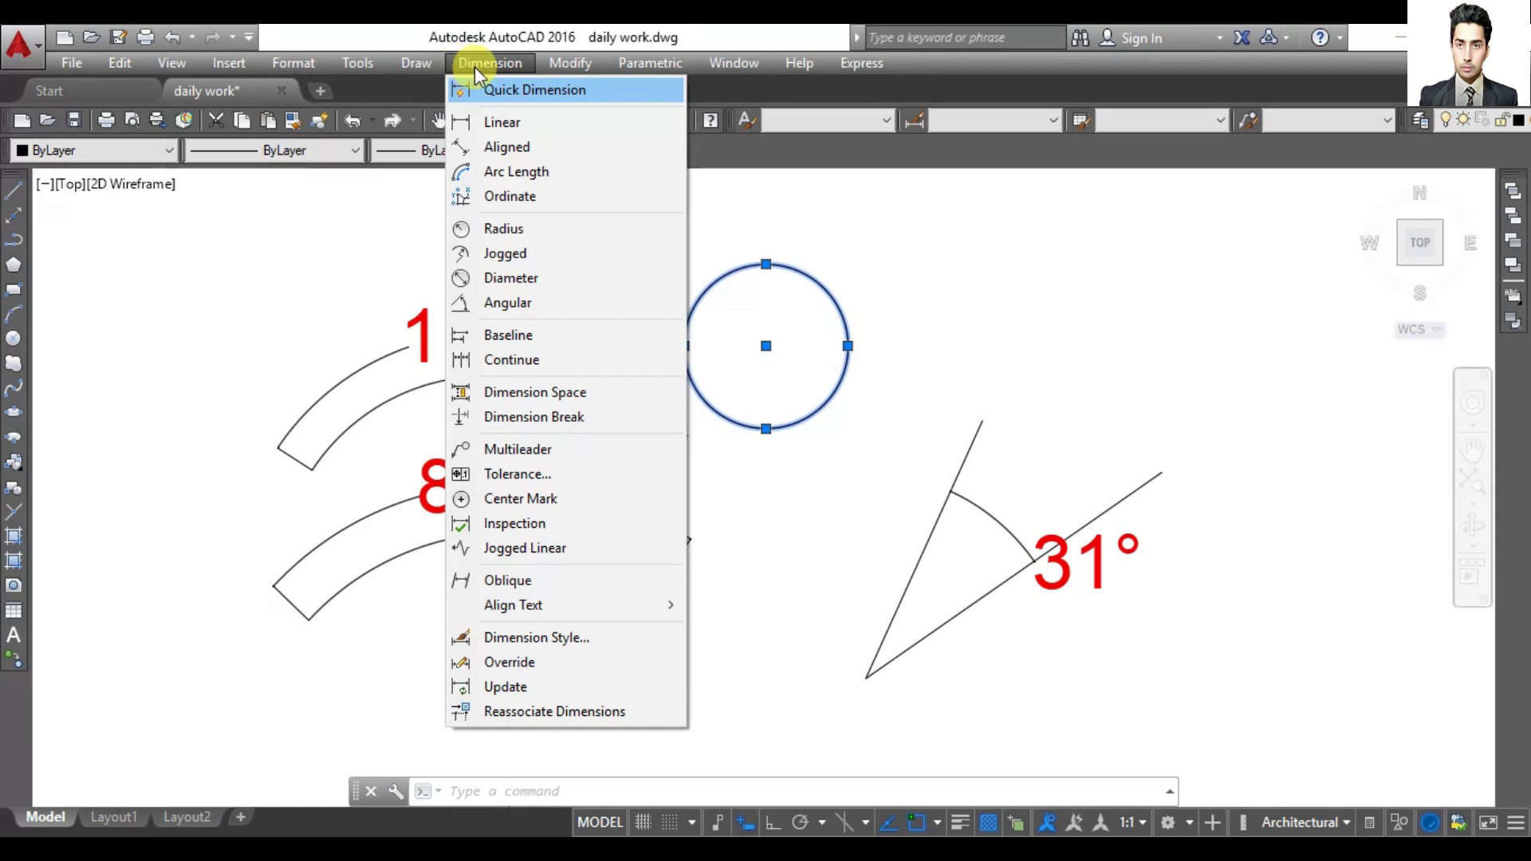
click(509, 230)
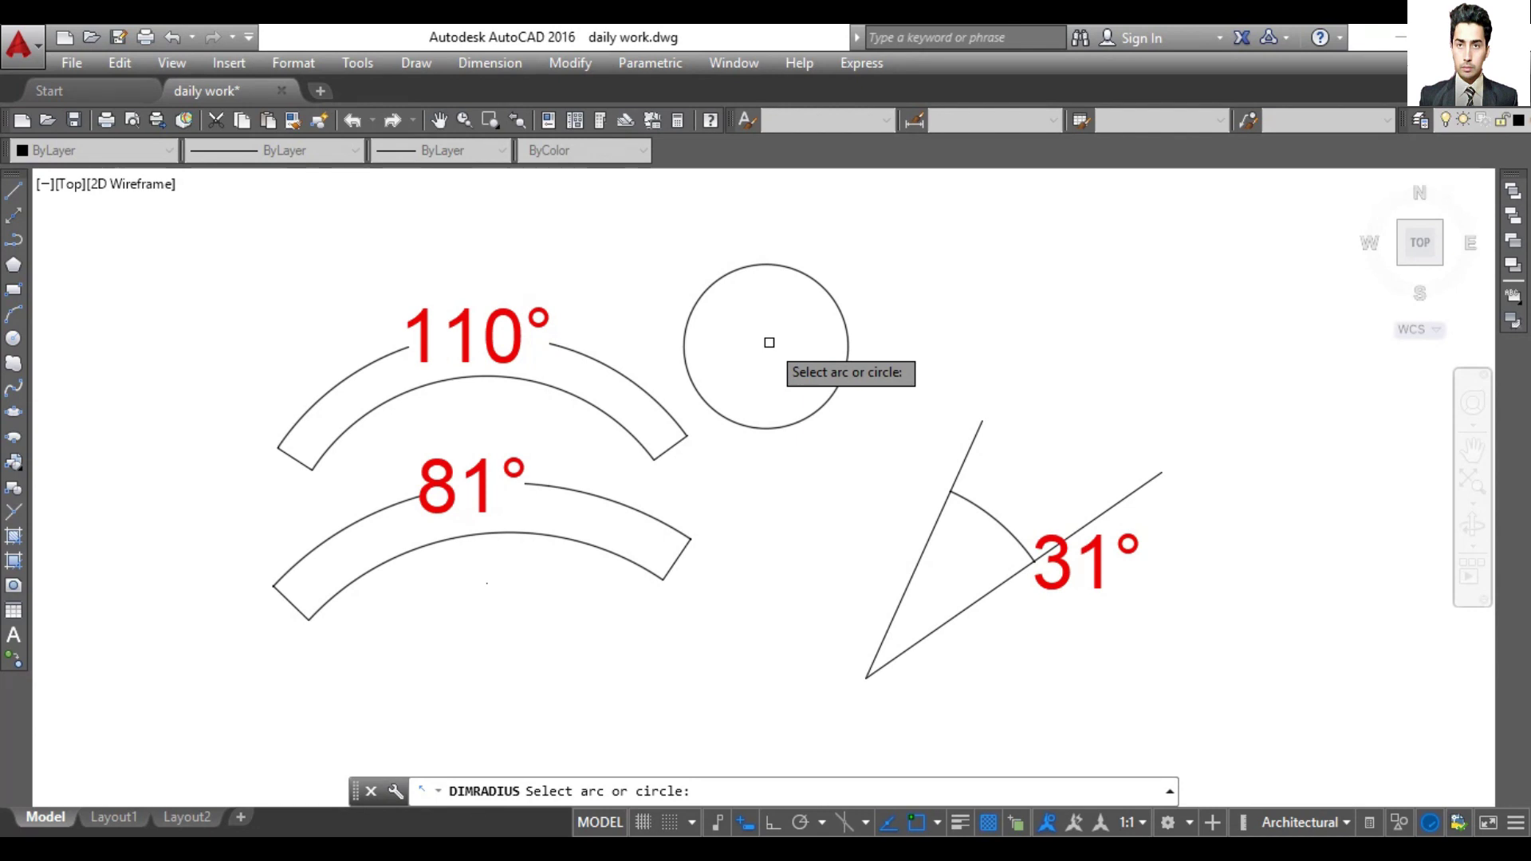
click(745, 269)
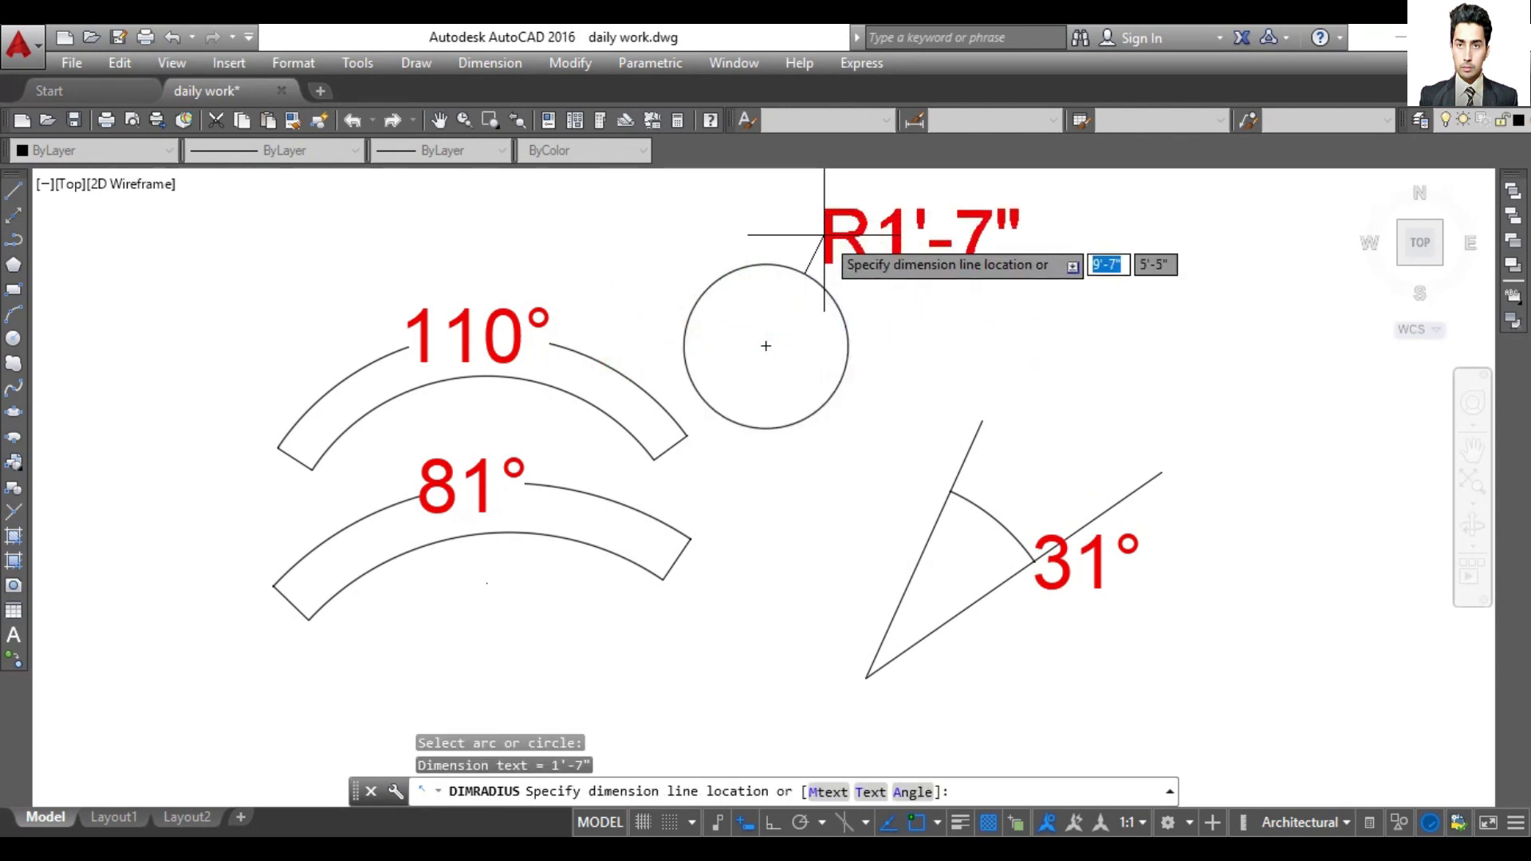
click(873, 238)
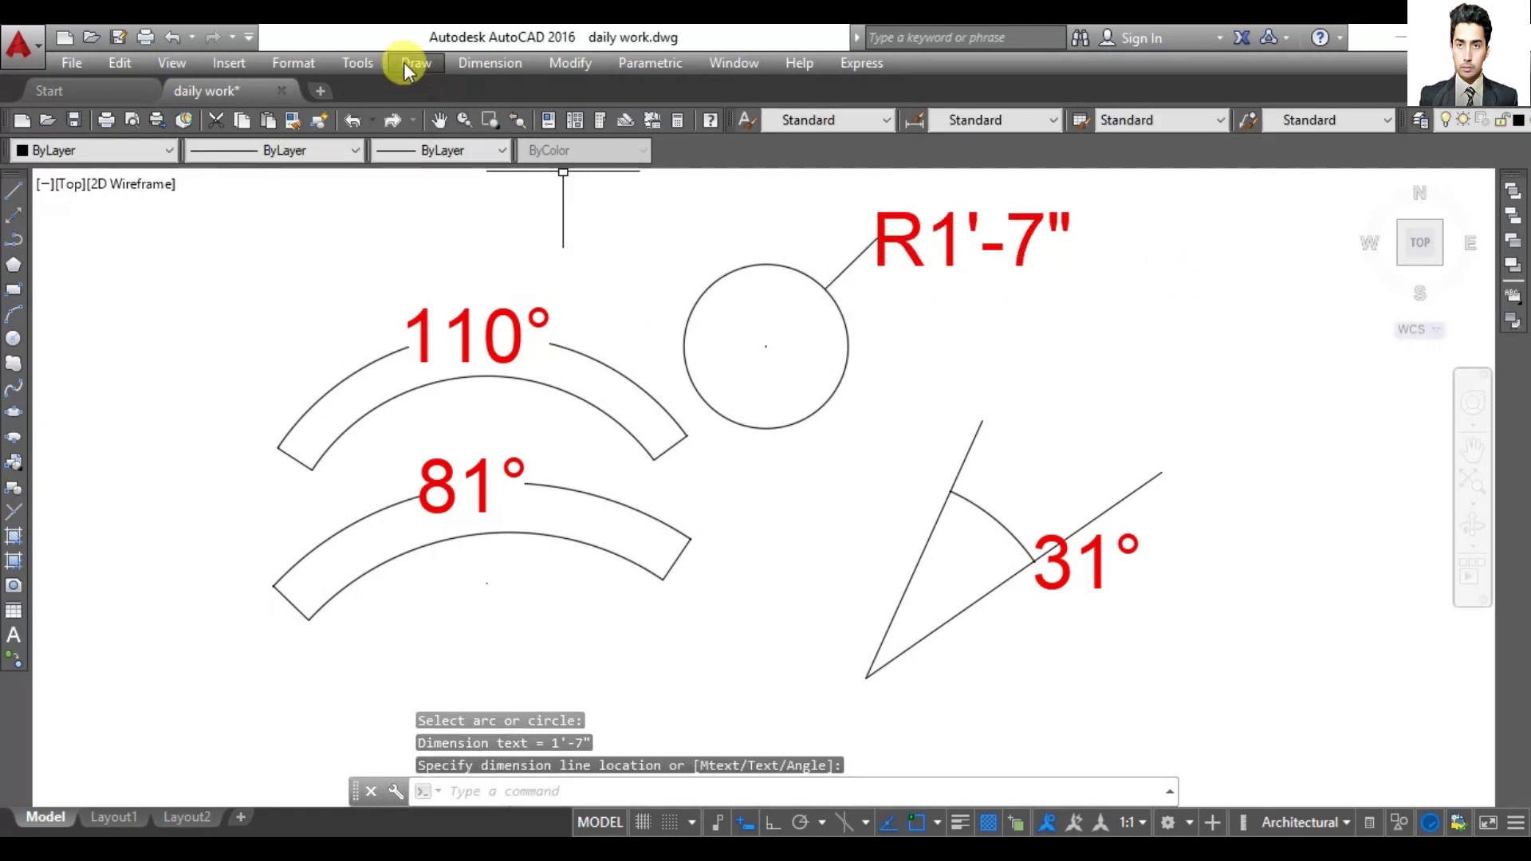
Step: Add a Ø3'-1" diameter dimension up-left of the circle
click(487, 63)
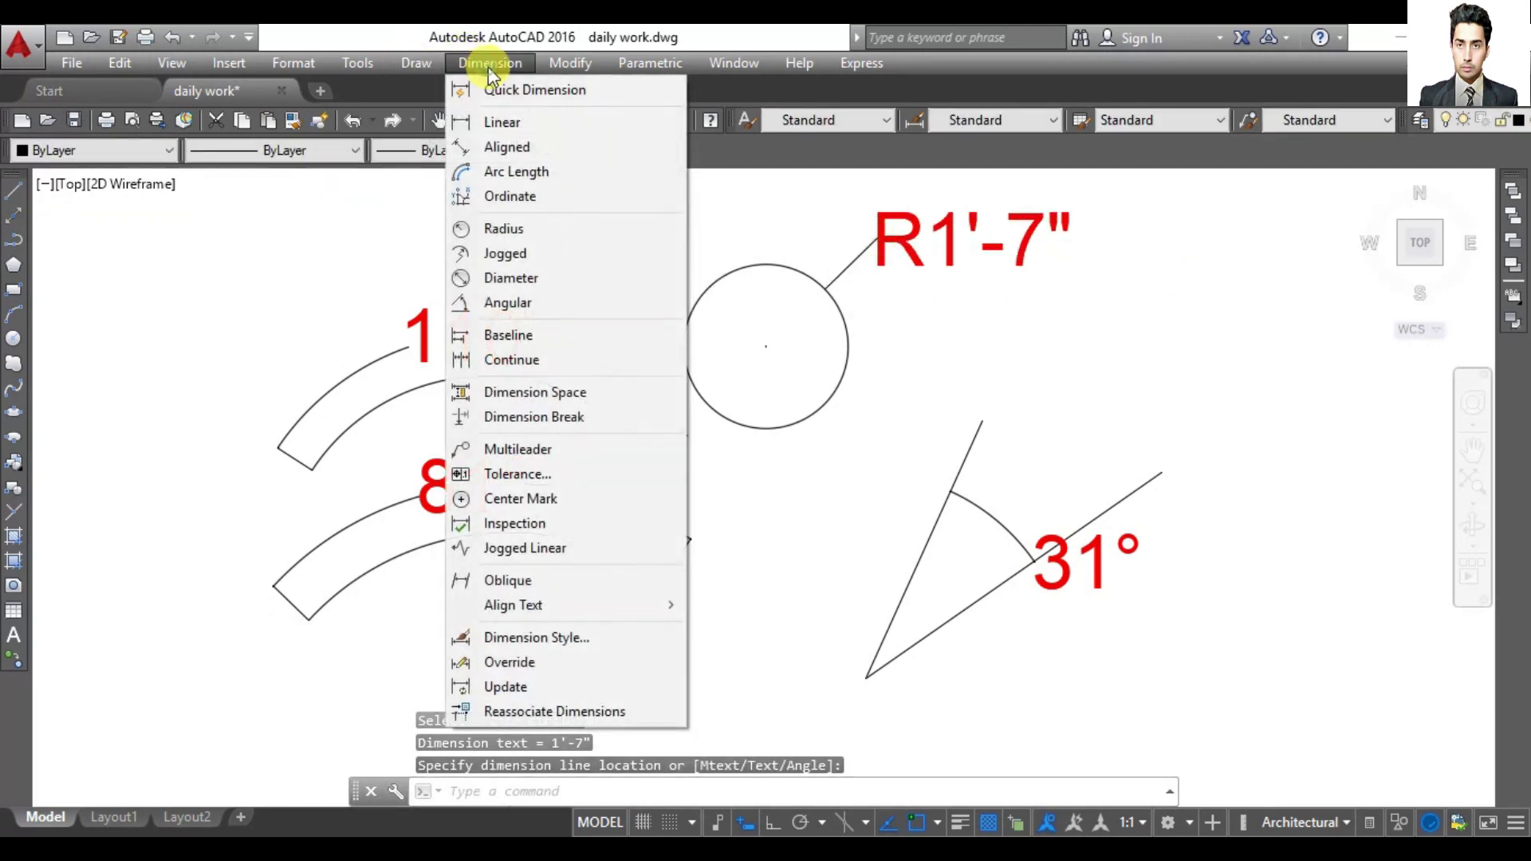
click(494, 278)
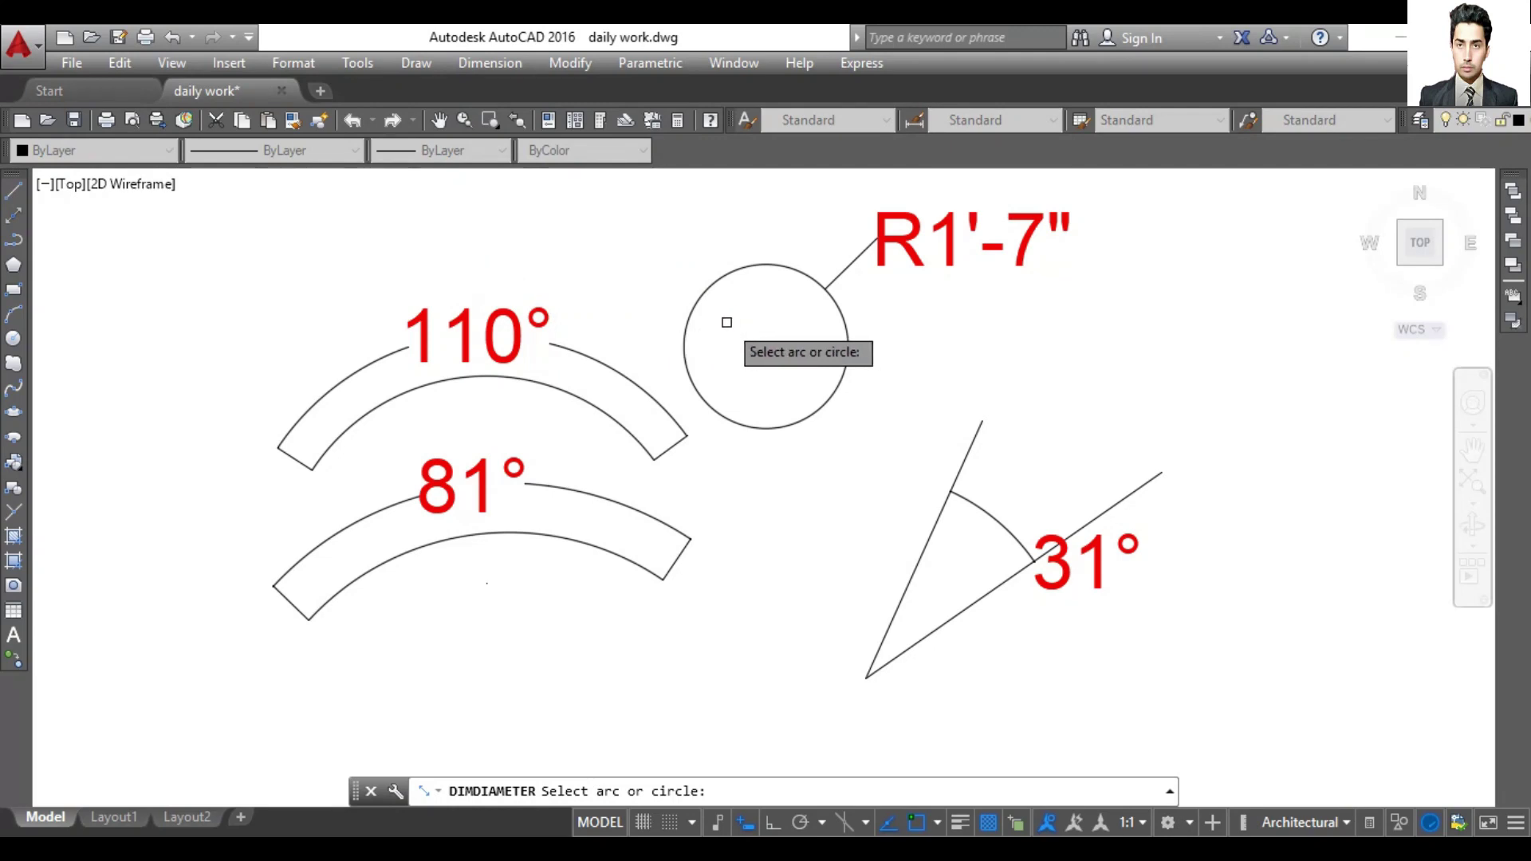
click(693, 306)
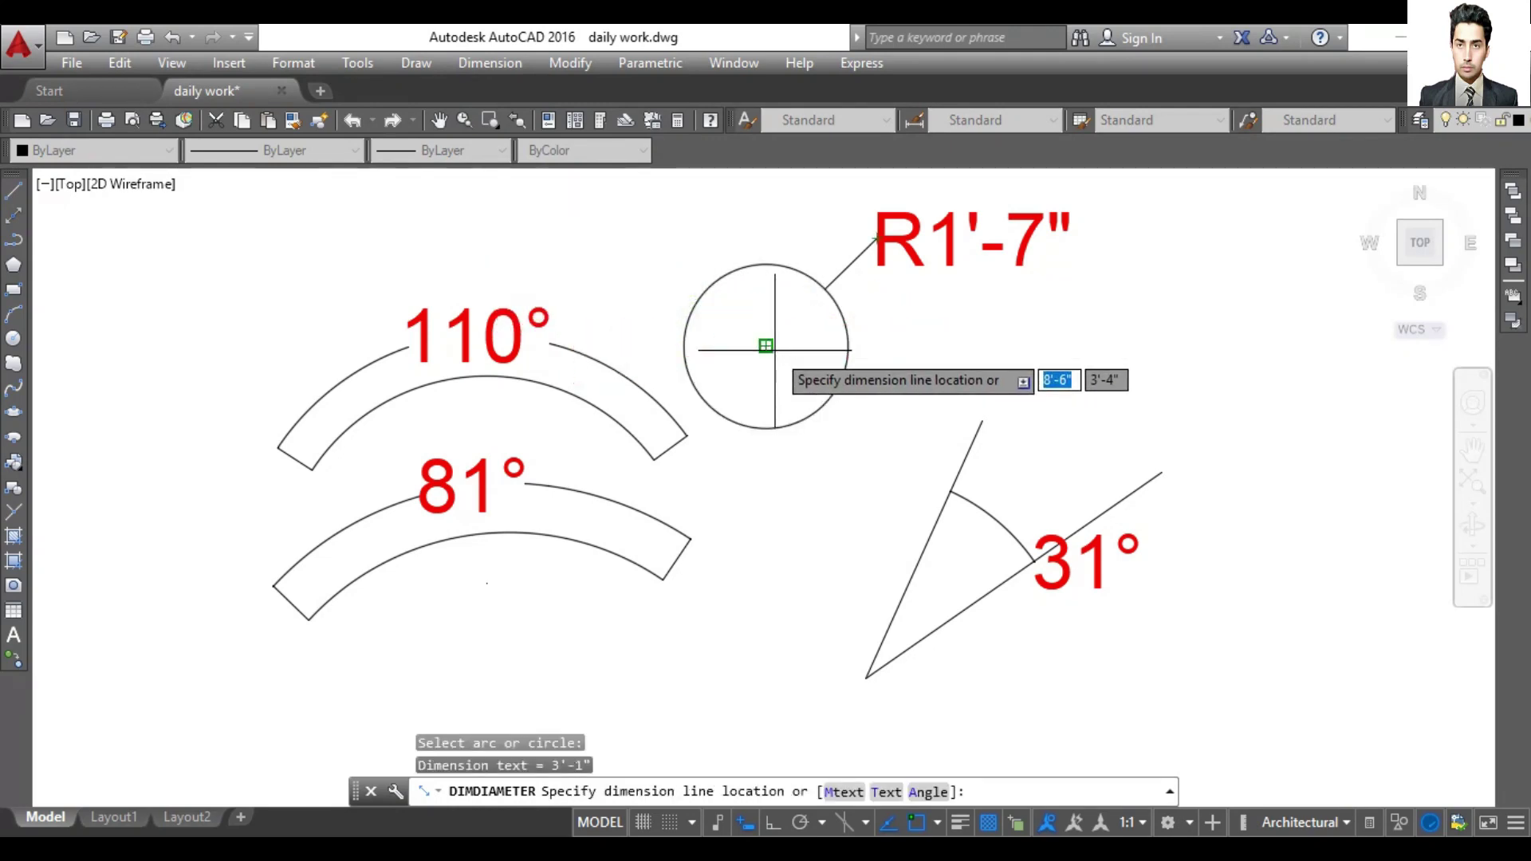
click(670, 255)
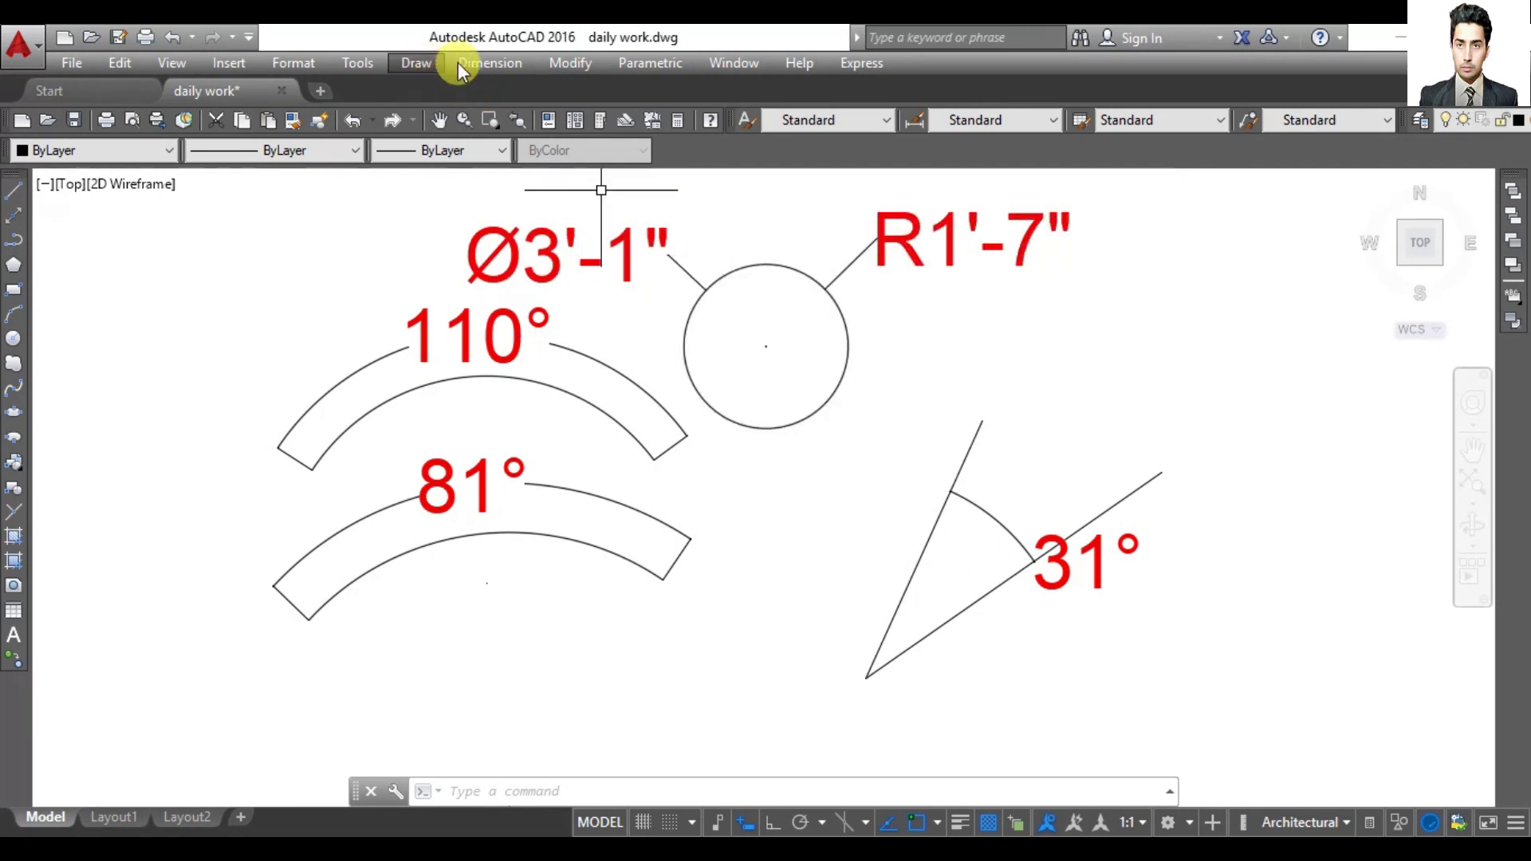
Step: Add an R3'-11" radius dimension to the left of the upper arc
click(480, 64)
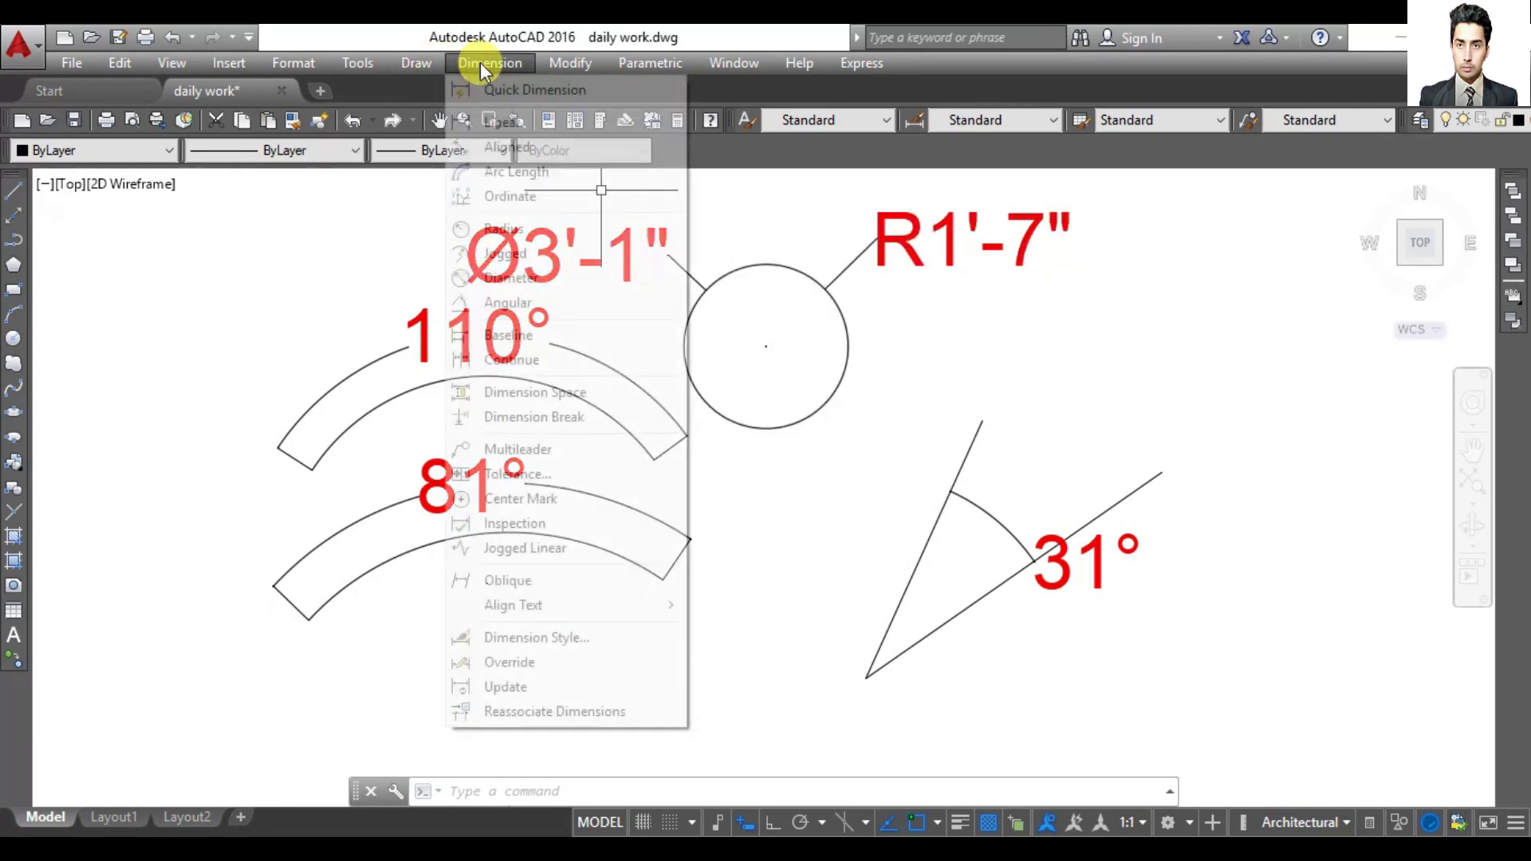
click(514, 230)
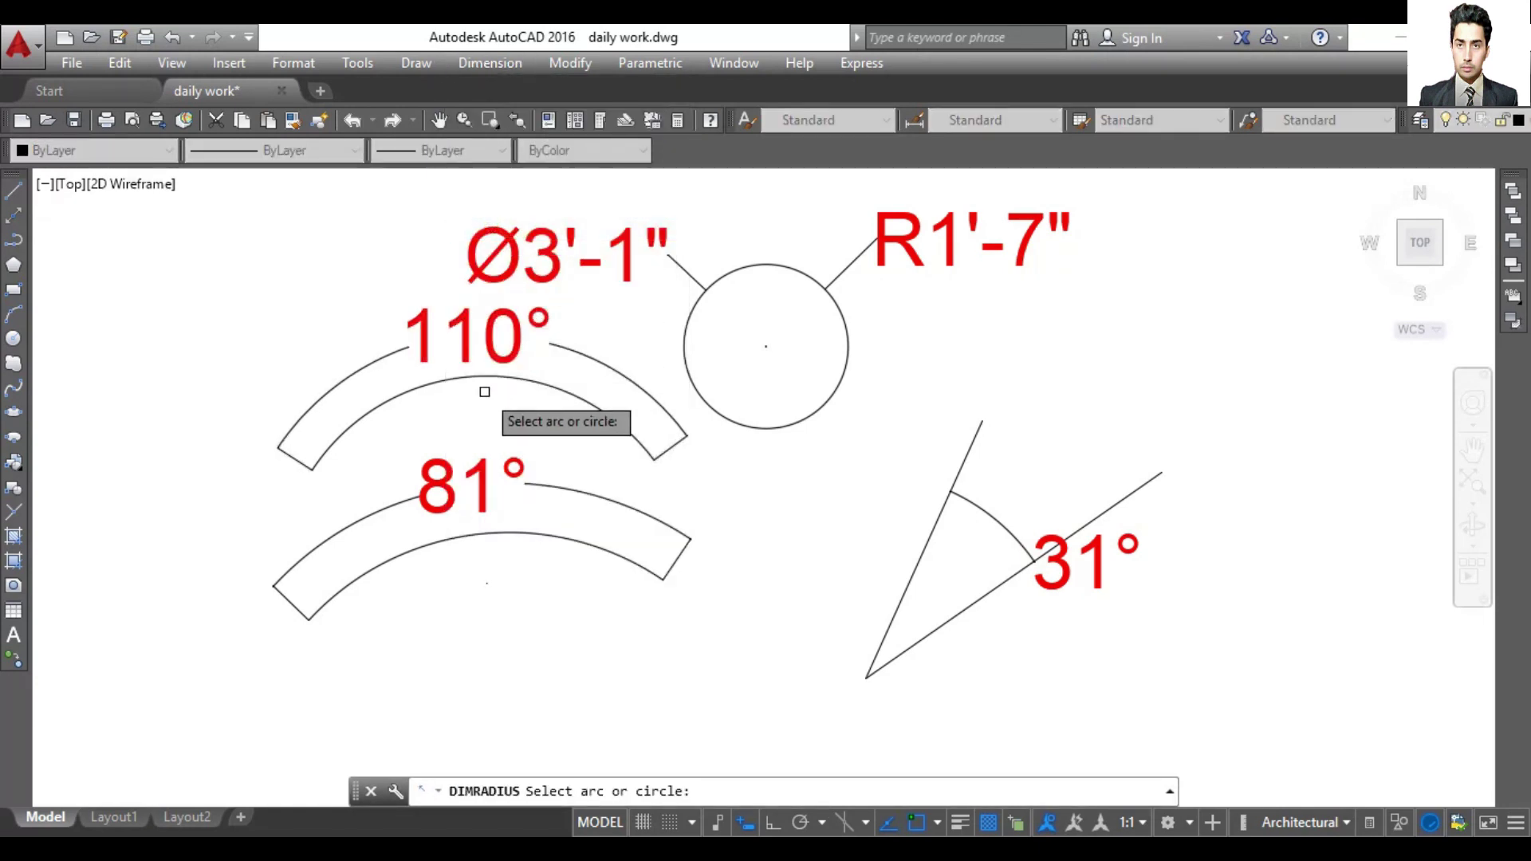
click(456, 380)
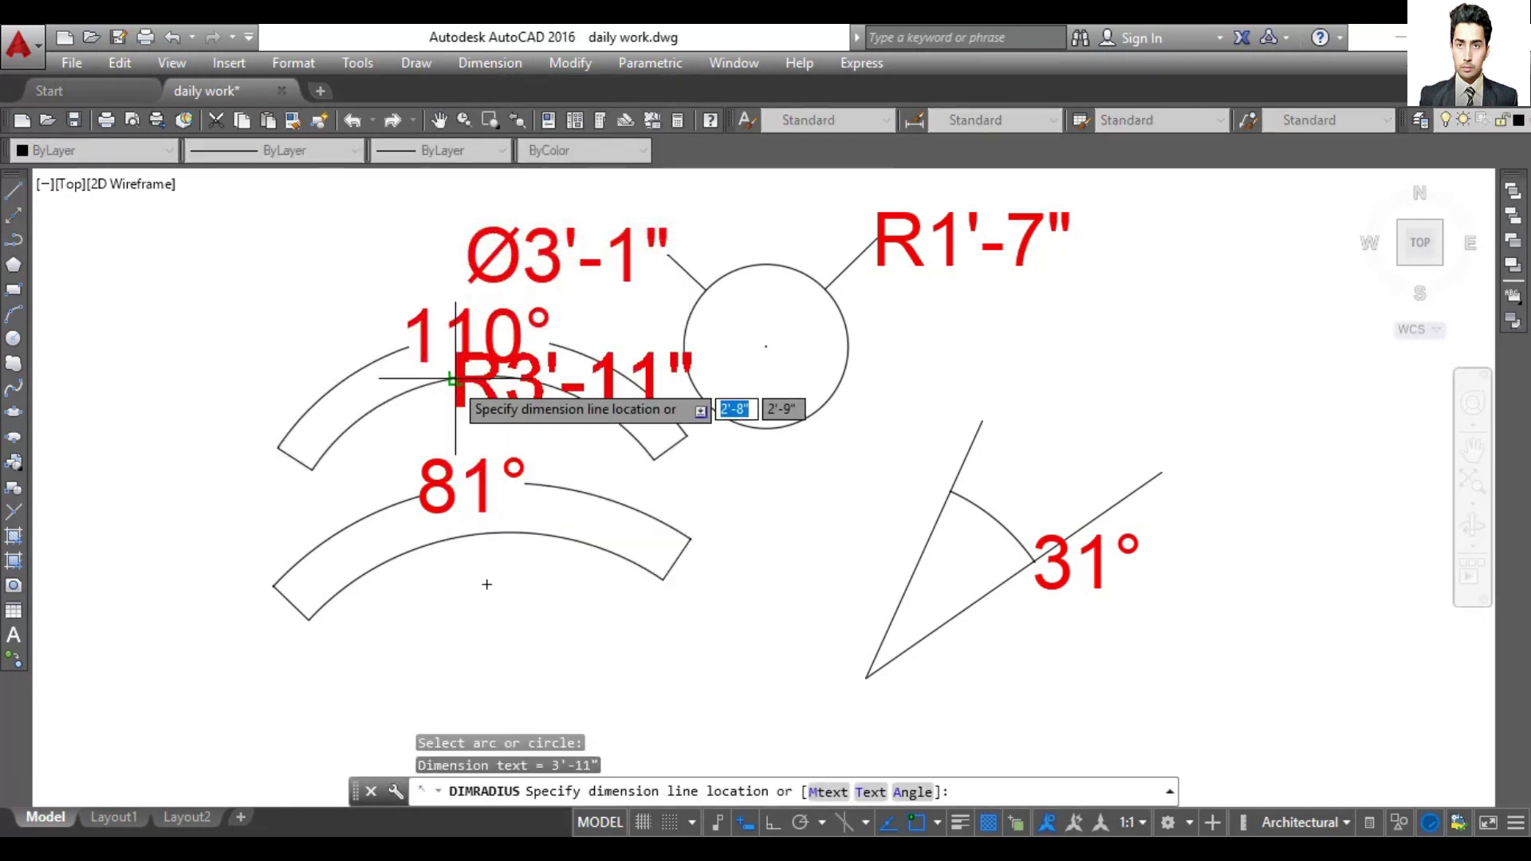
click(311, 332)
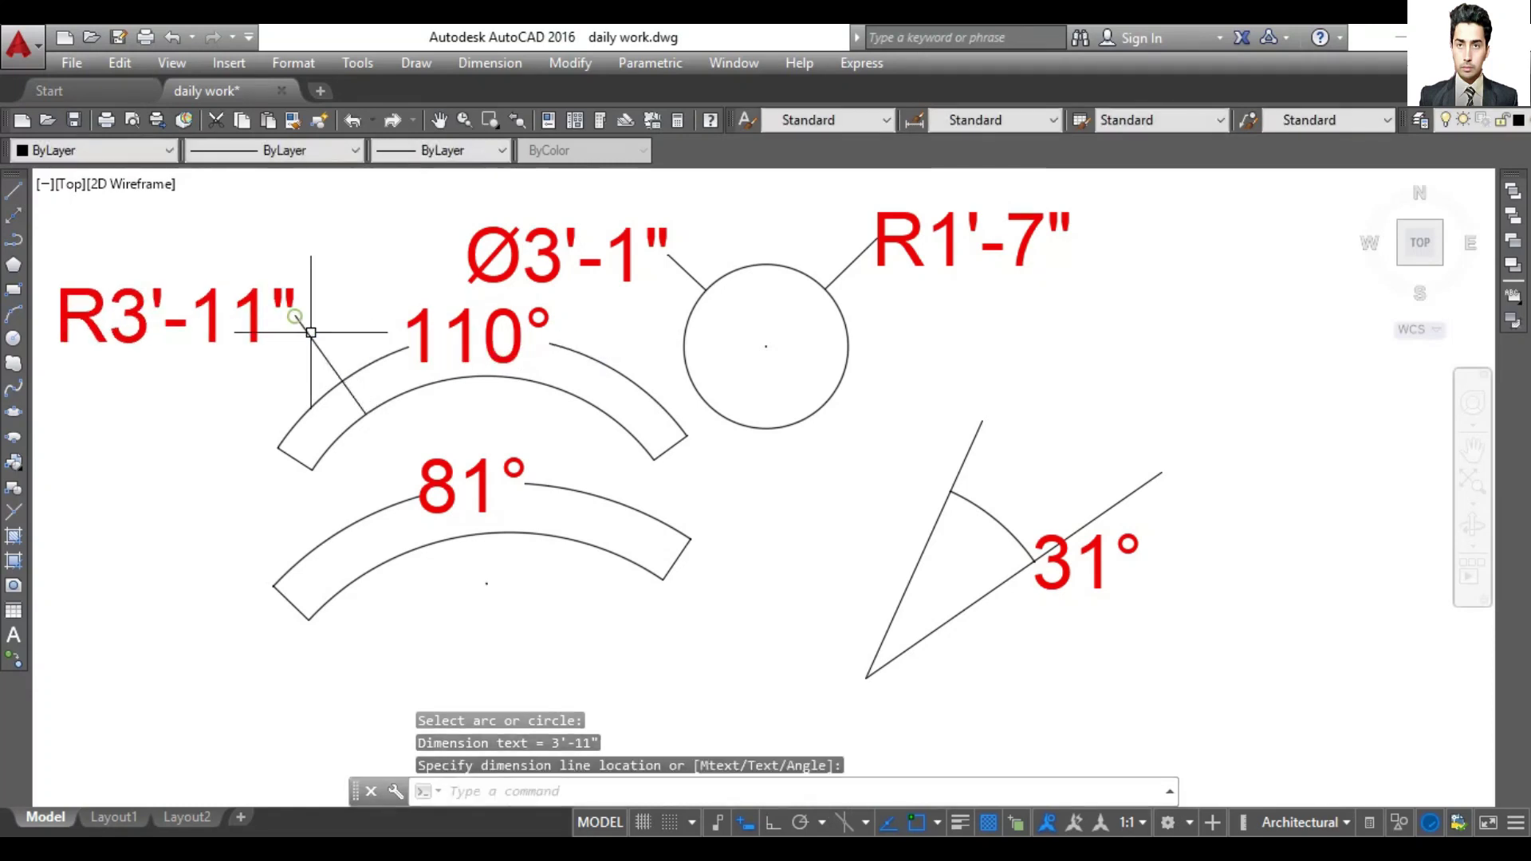
Step: Add a Ø10'-4" diameter dimension left of the lower arc, then zoom out
click(492, 63)
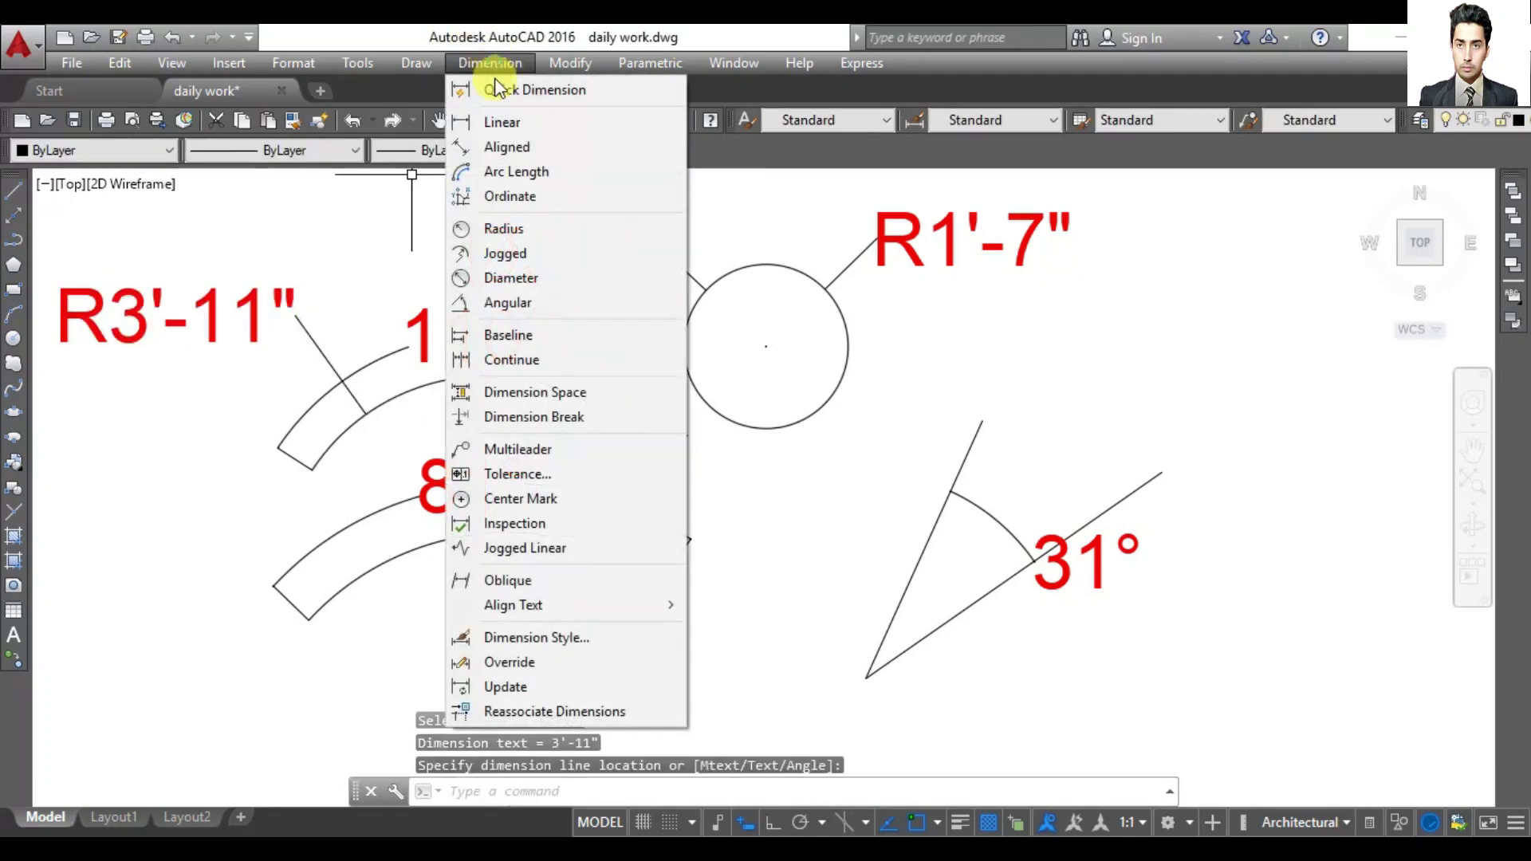
click(517, 279)
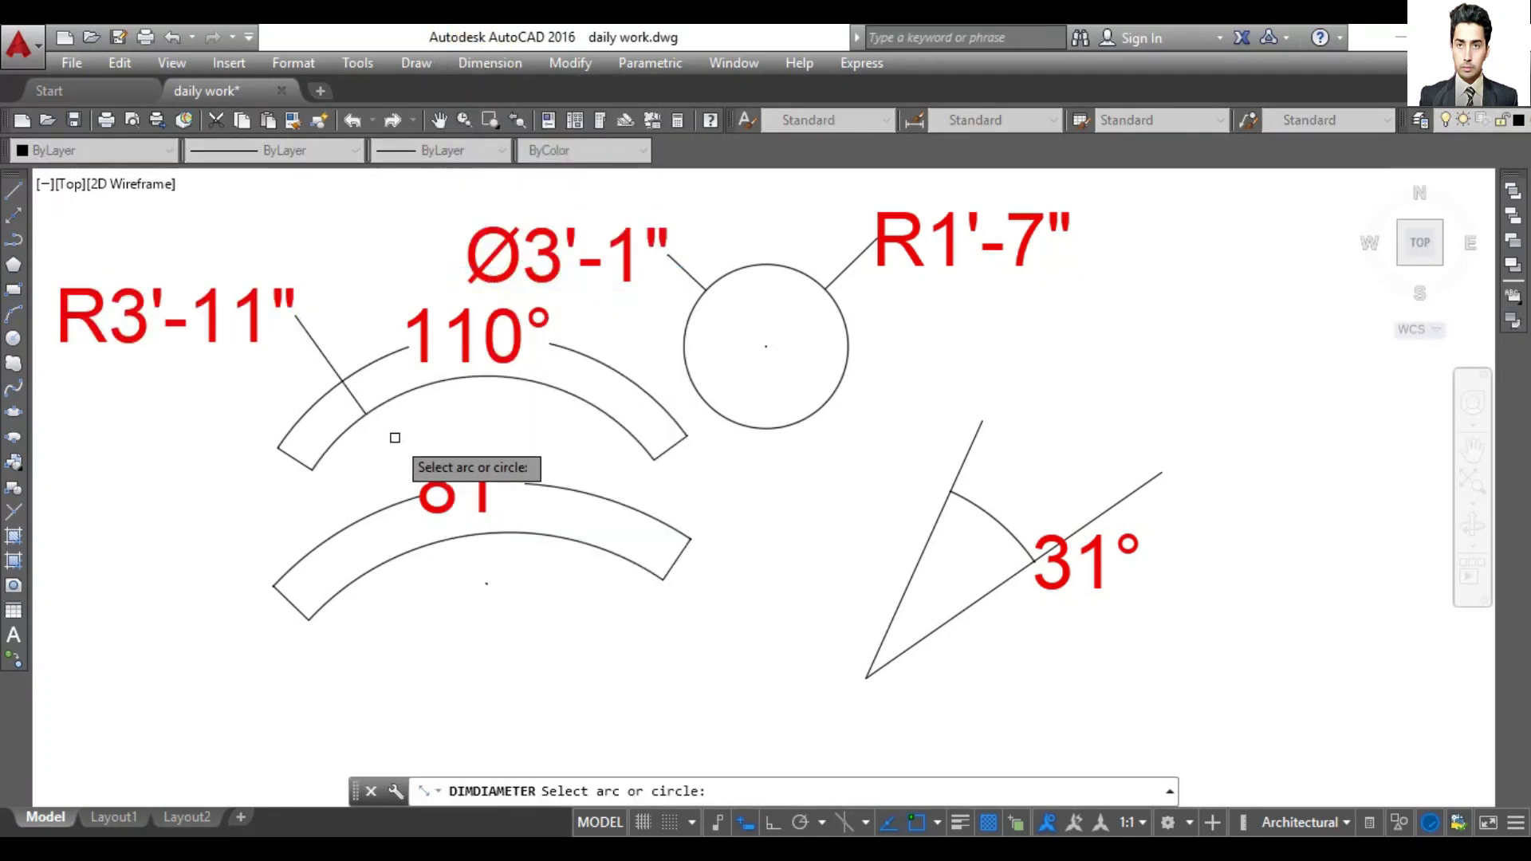
click(351, 585)
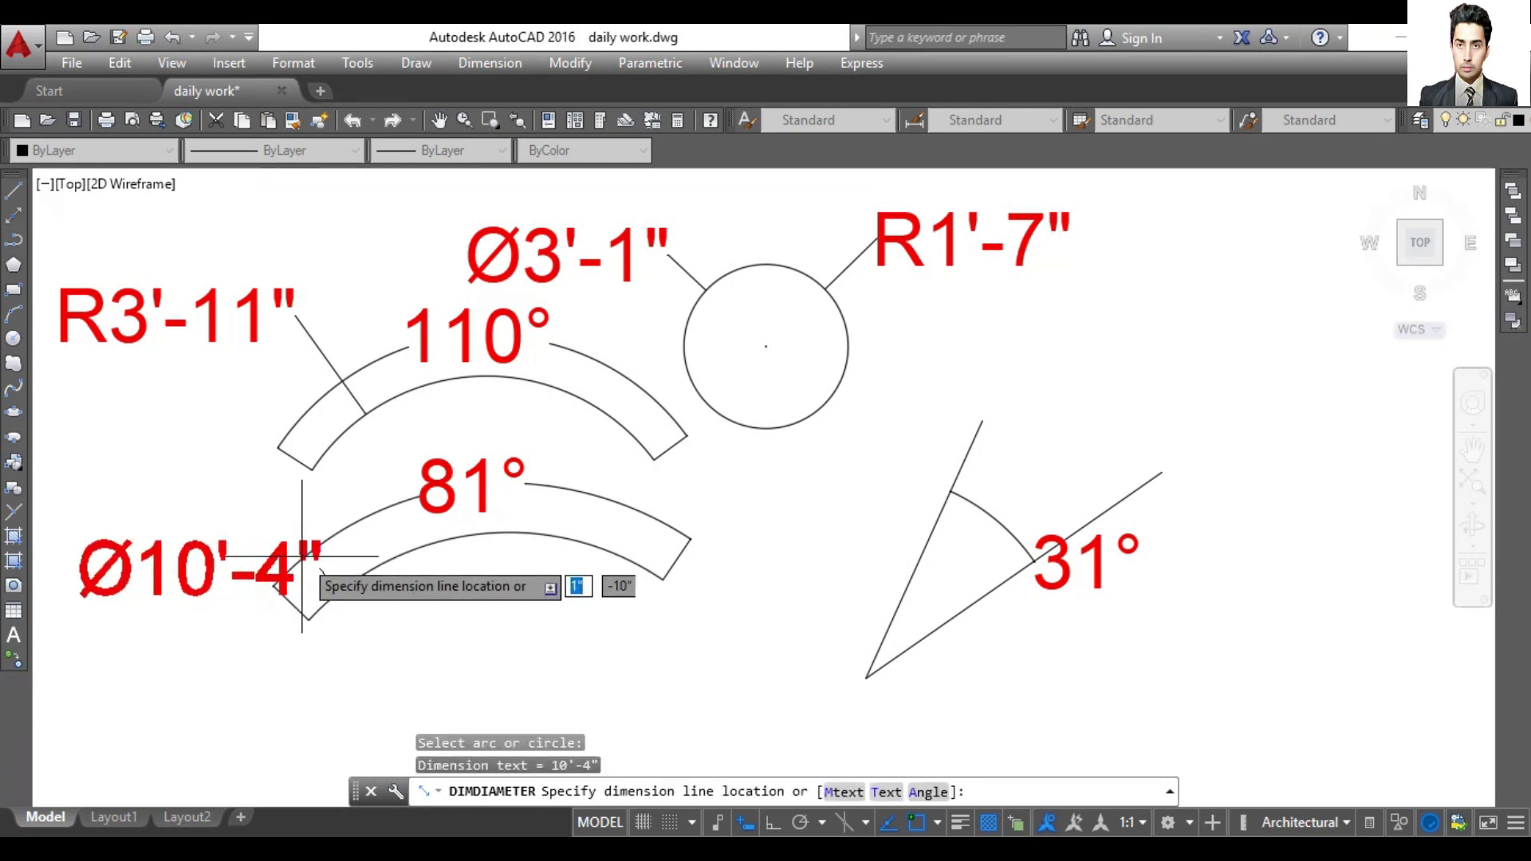
click(262, 511)
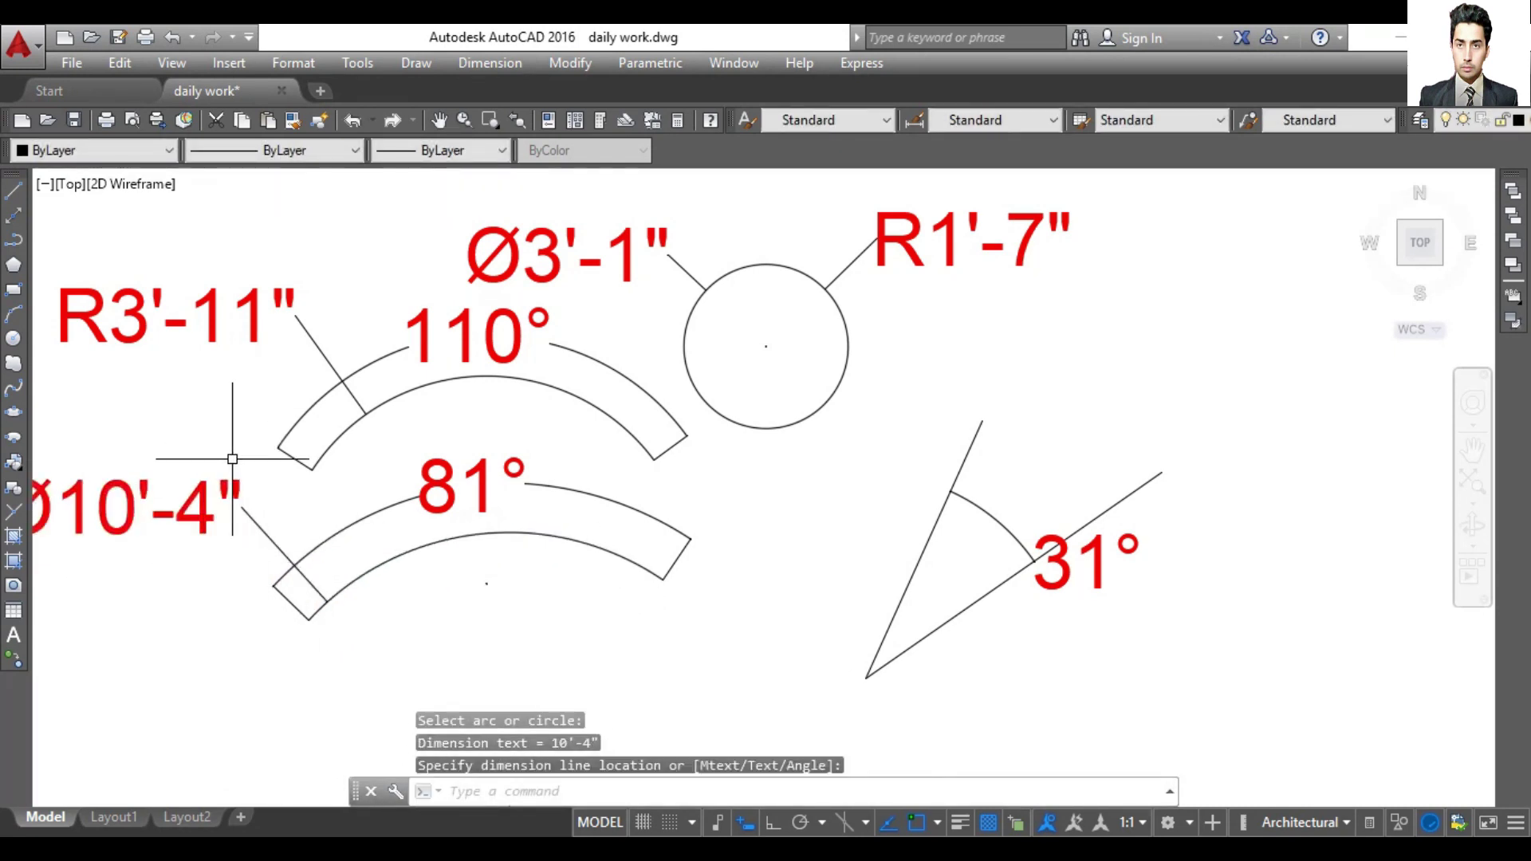
scroll(232, 458, down, 2)
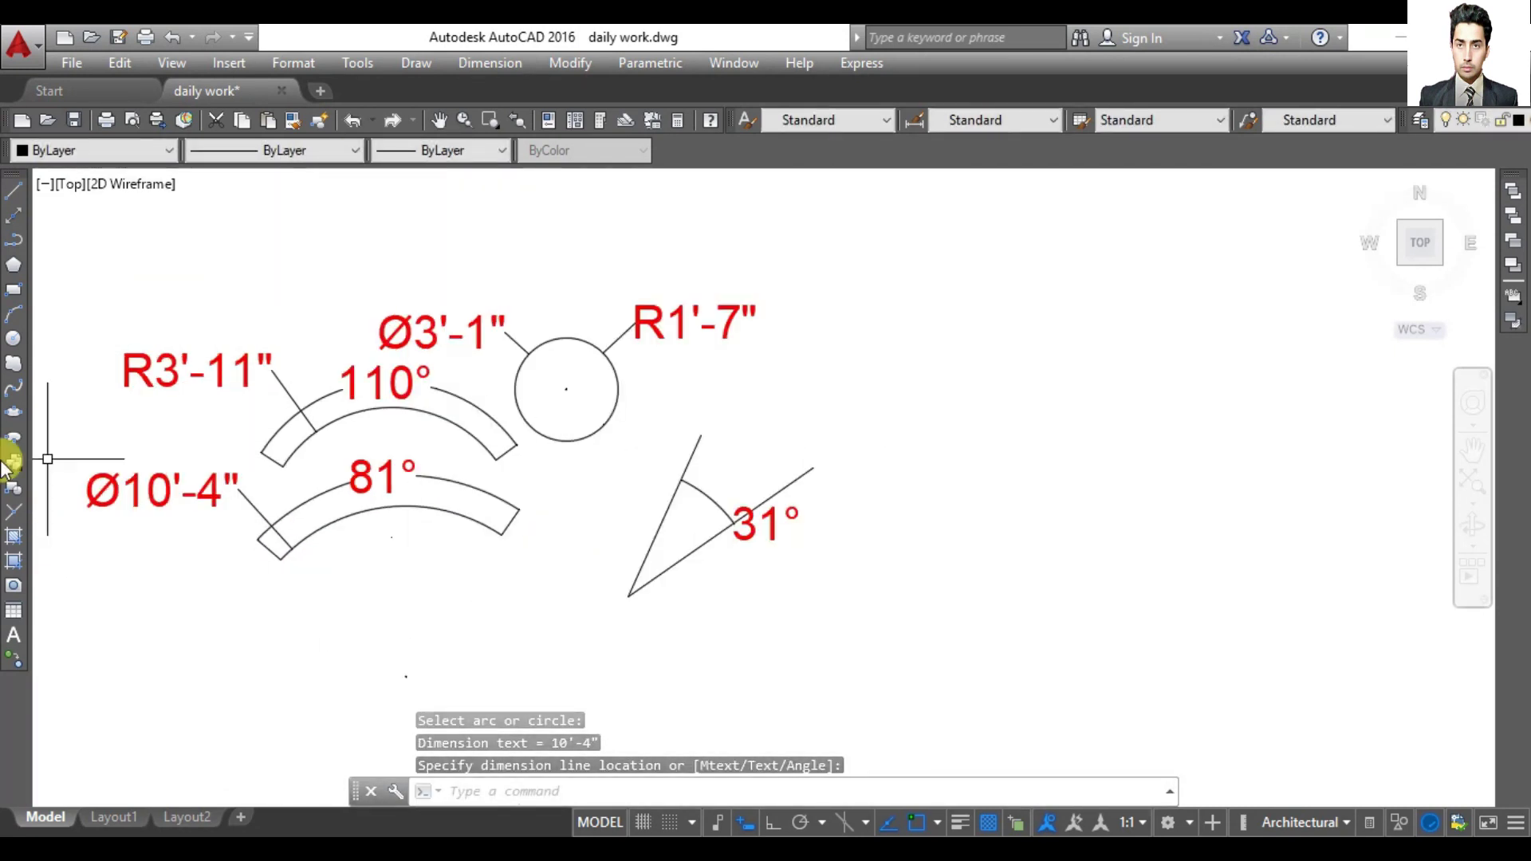